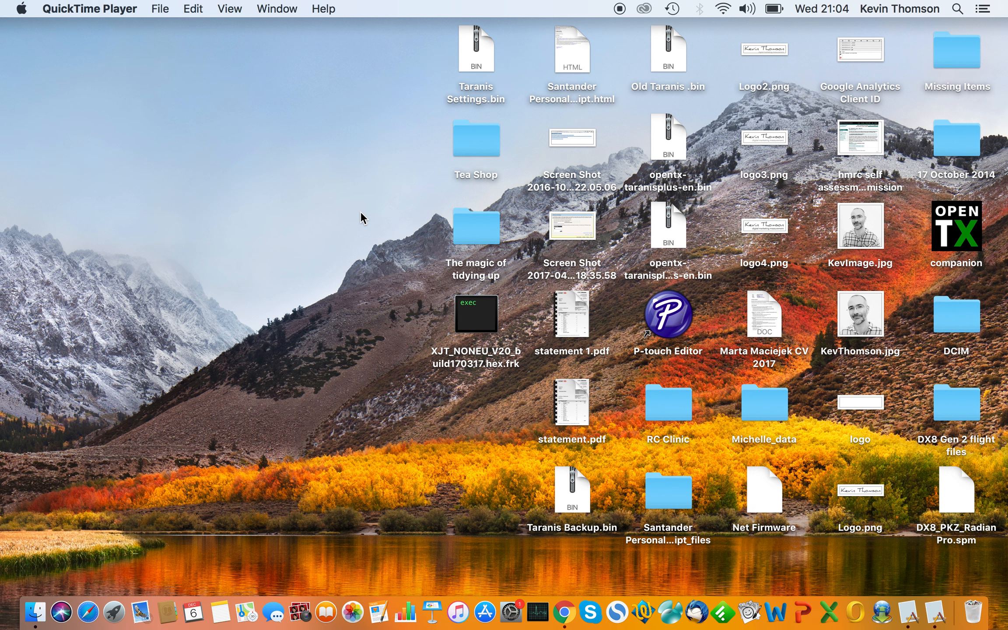
# Switch to the Chrome browser and bring up the Google Tag Manager accounts page.
pyautogui.hotkey('ctrl', 'Up')
pyautogui.click(537, 22)
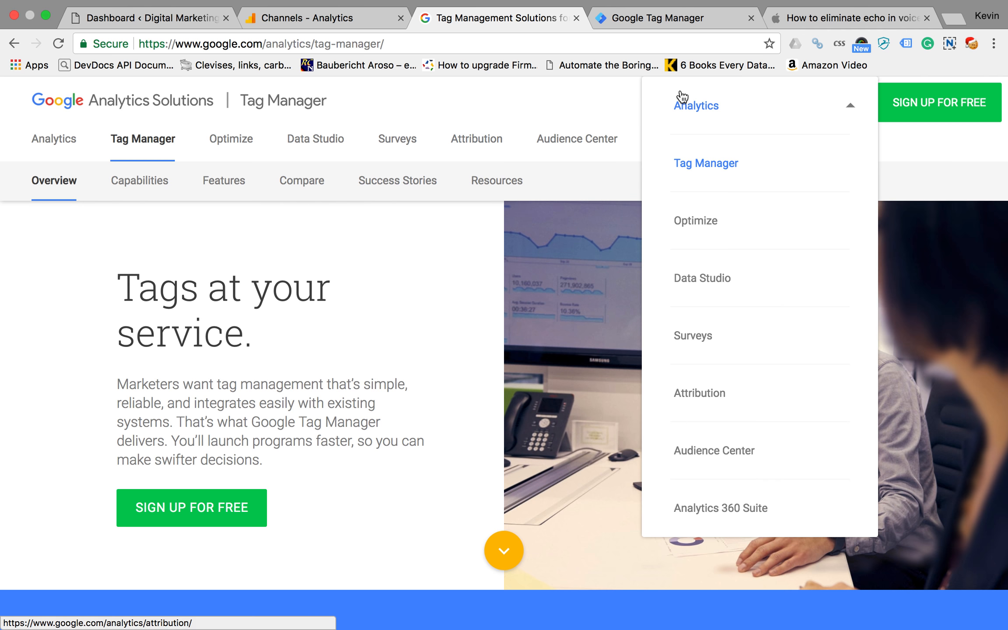
pyautogui.click(664, 22)
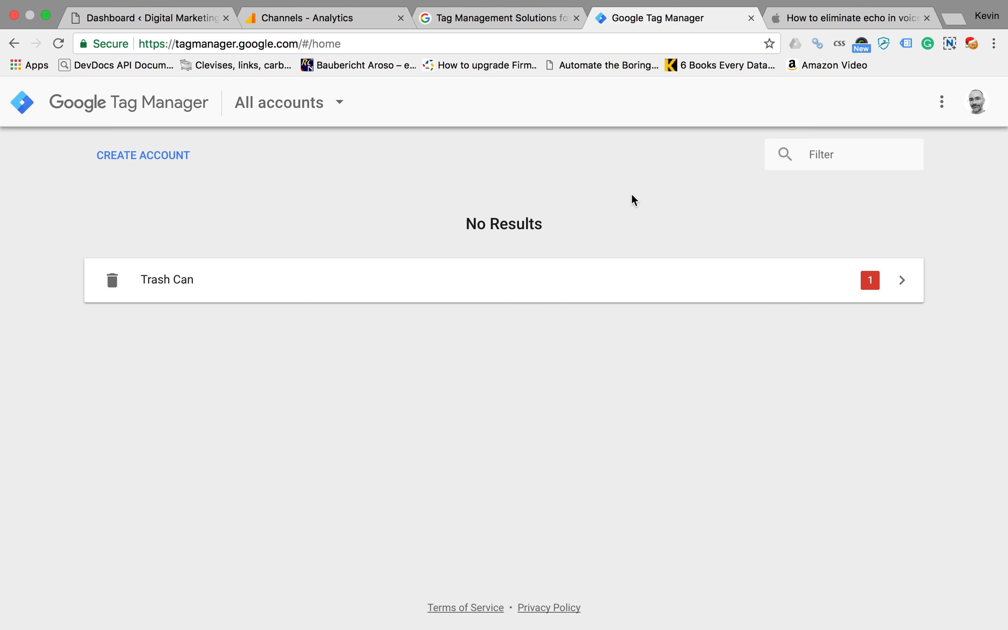
# Start a new Tag Manager account named "My Blog" and continue to the container setup.
pyautogui.click(149, 158)
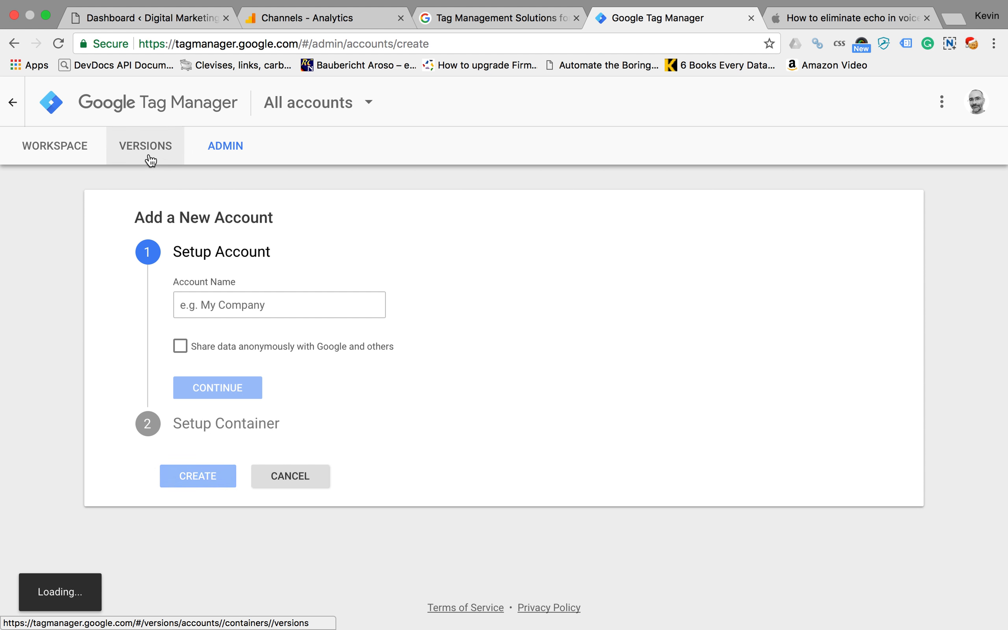
pyautogui.click(268, 305)
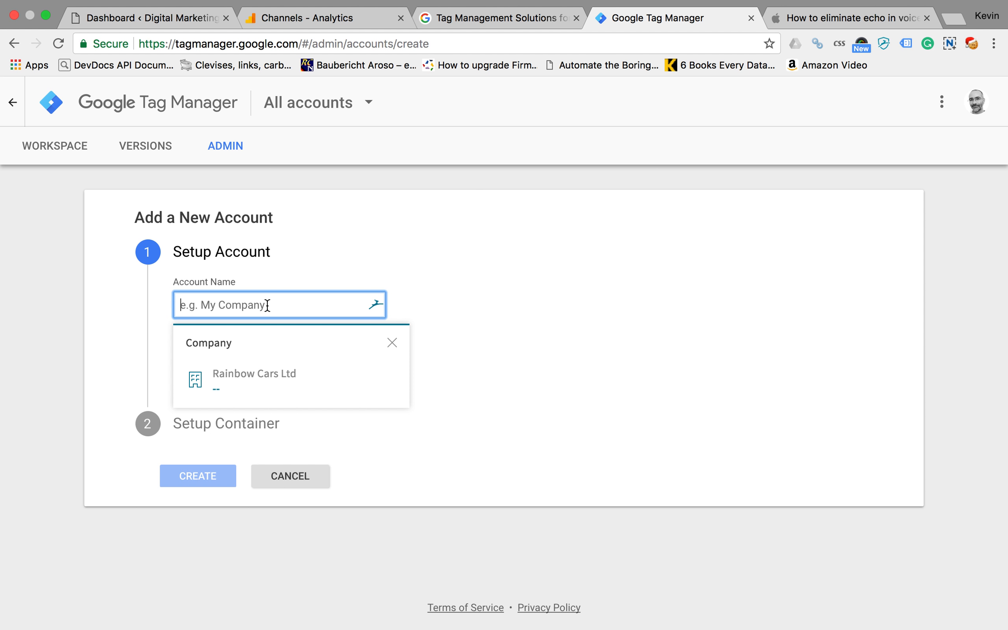
pyautogui.write('My')
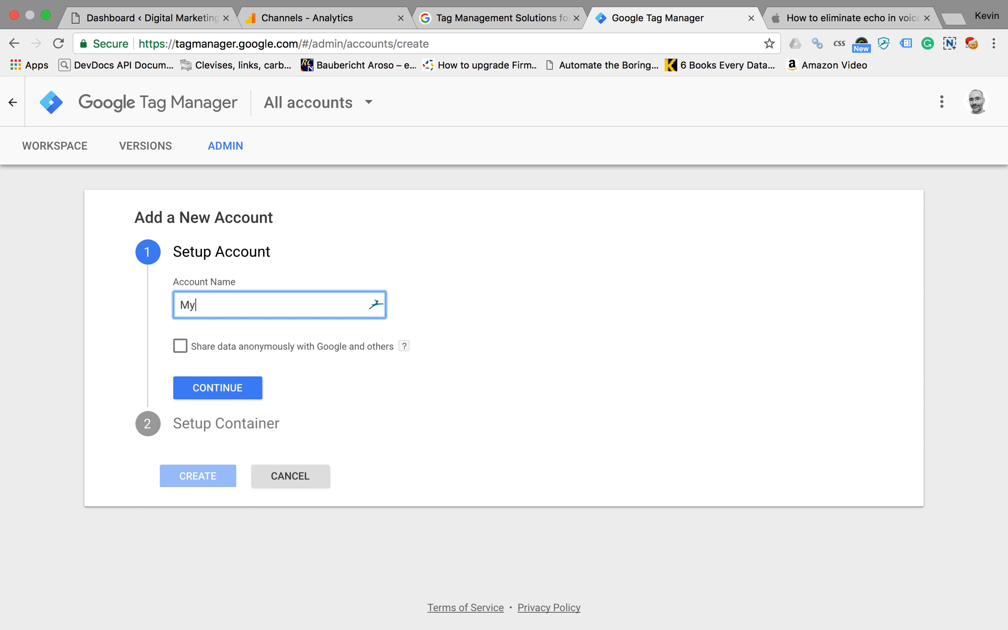
pyautogui.write(' Blog')
pyautogui.click(224, 389)
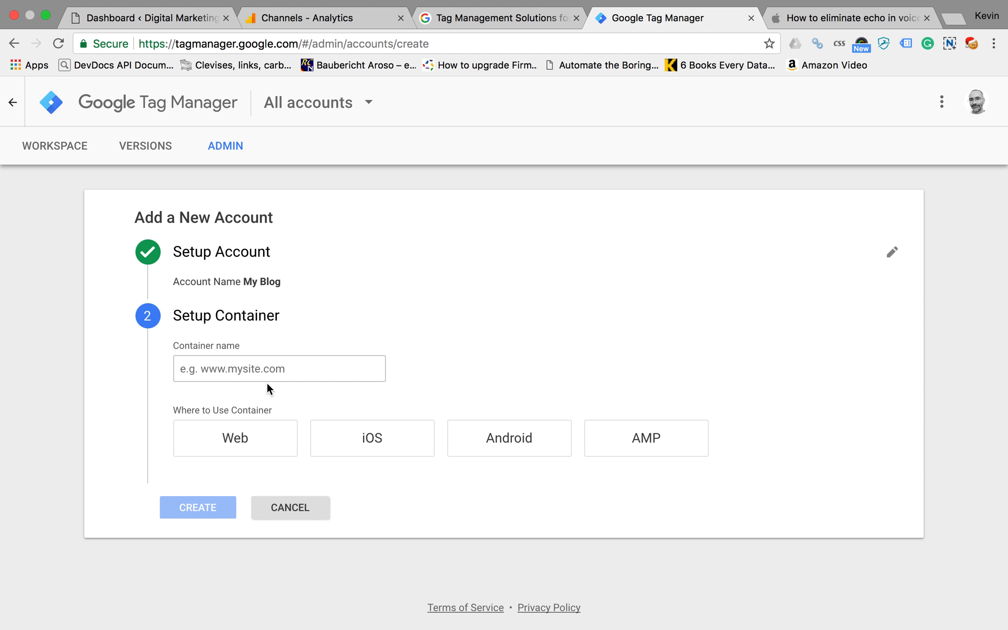
# Name the container with the site owner's name, set it for Web use, and submit it for creation.
pyautogui.click(307, 367)
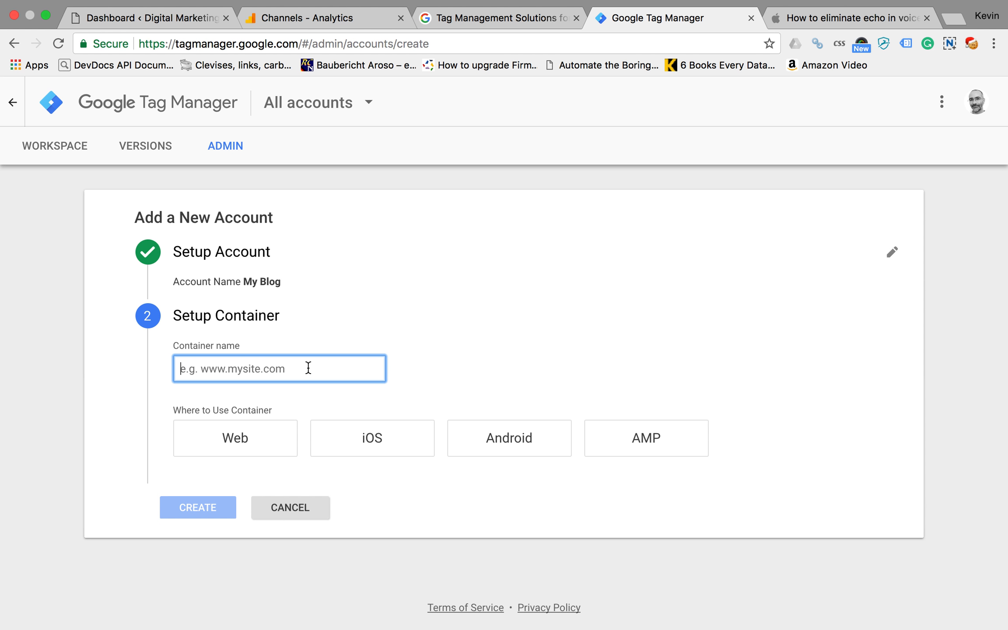
pyautogui.write('kev')
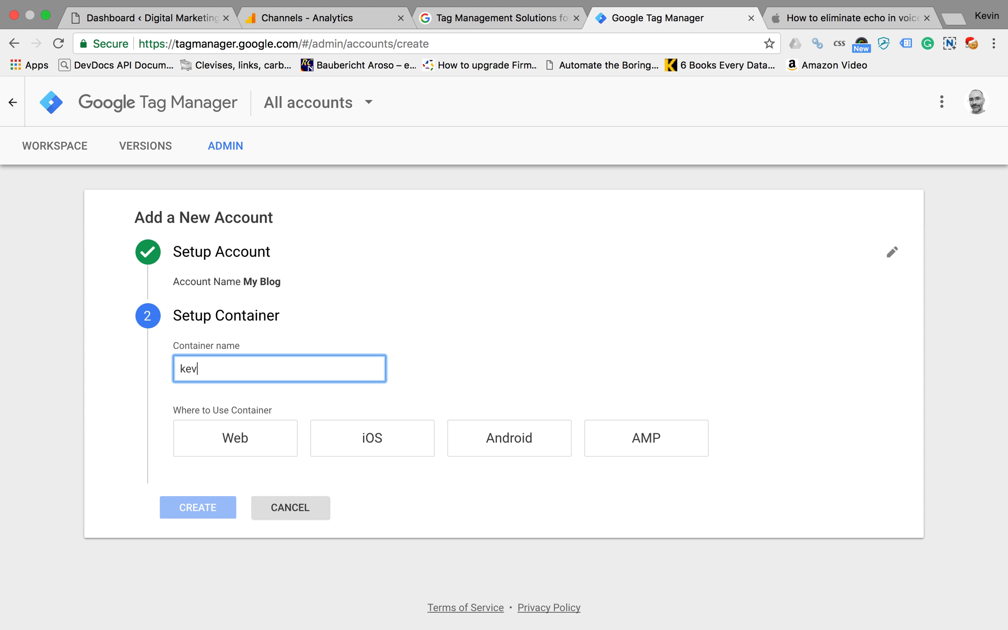
pyautogui.write('thomson')
pyautogui.click(238, 440)
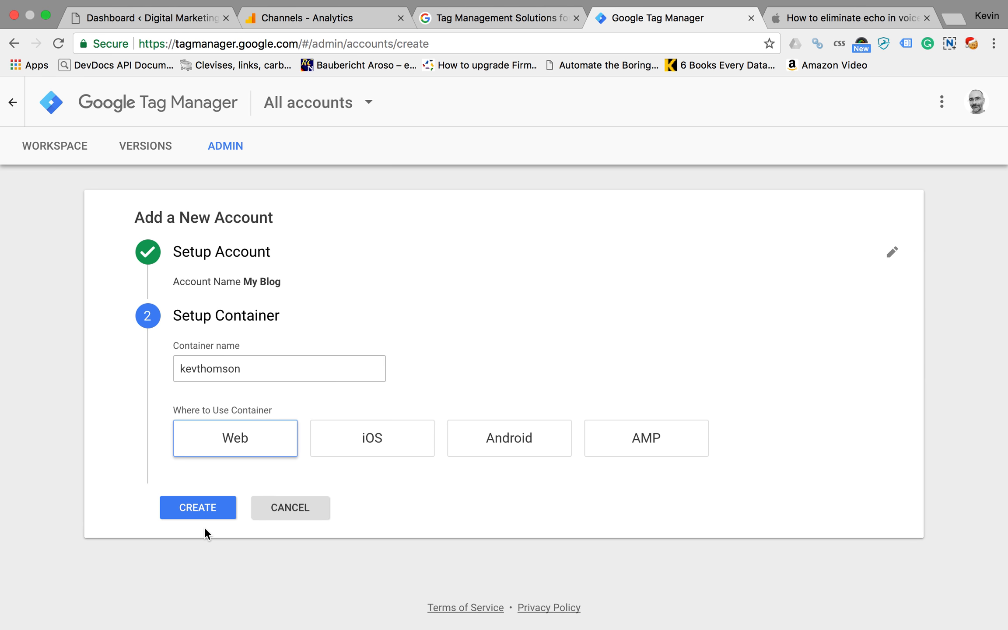
pyautogui.rightClick(201, 510)
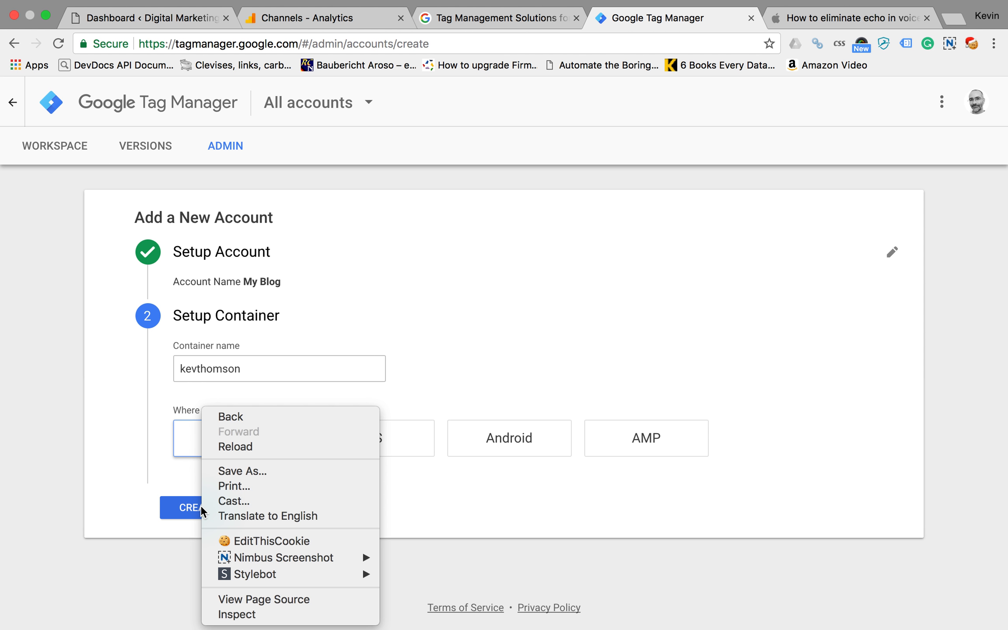
pyautogui.click(183, 511)
pyautogui.click(184, 509)
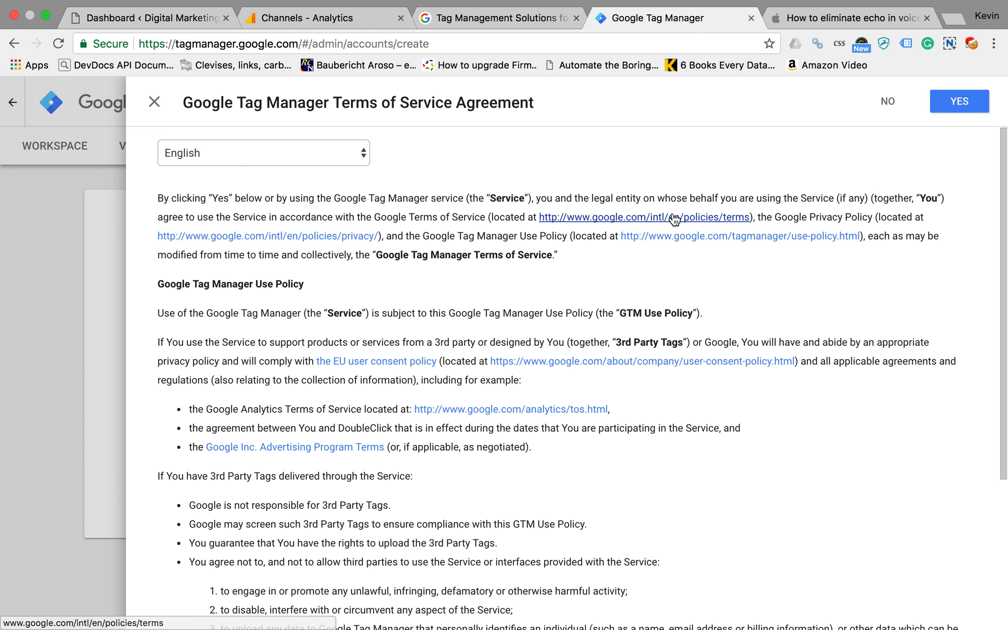
# Review and accept the Google Tag Manager Terms of Service Agreement in English.
pyautogui.scroll(-3, 745, 247)
pyautogui.scroll(1, 875, 197)
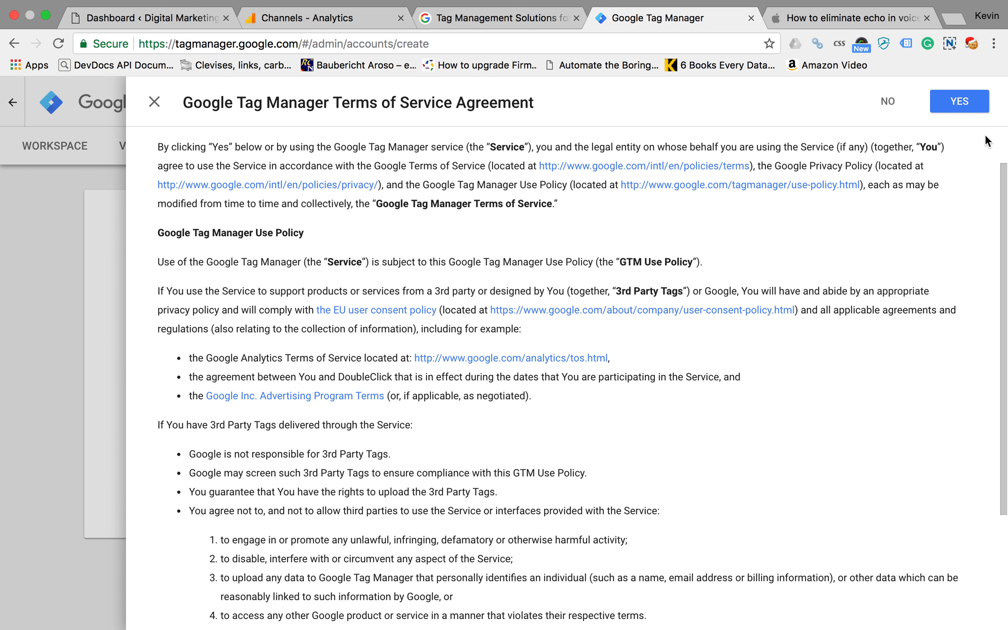
pyautogui.click(961, 100)
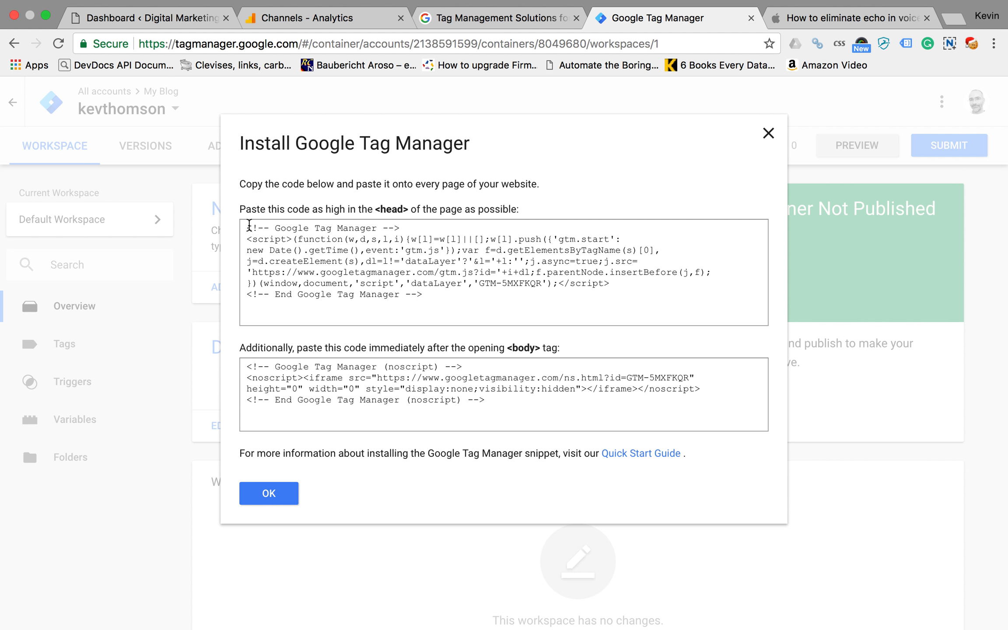
# Copy the complete Google Tag Manager head snippet and switch to the WordPress dashboard.
pyautogui.moveTo(248, 227); pyautogui.dragTo(432, 301)
pyautogui.press('super+c')
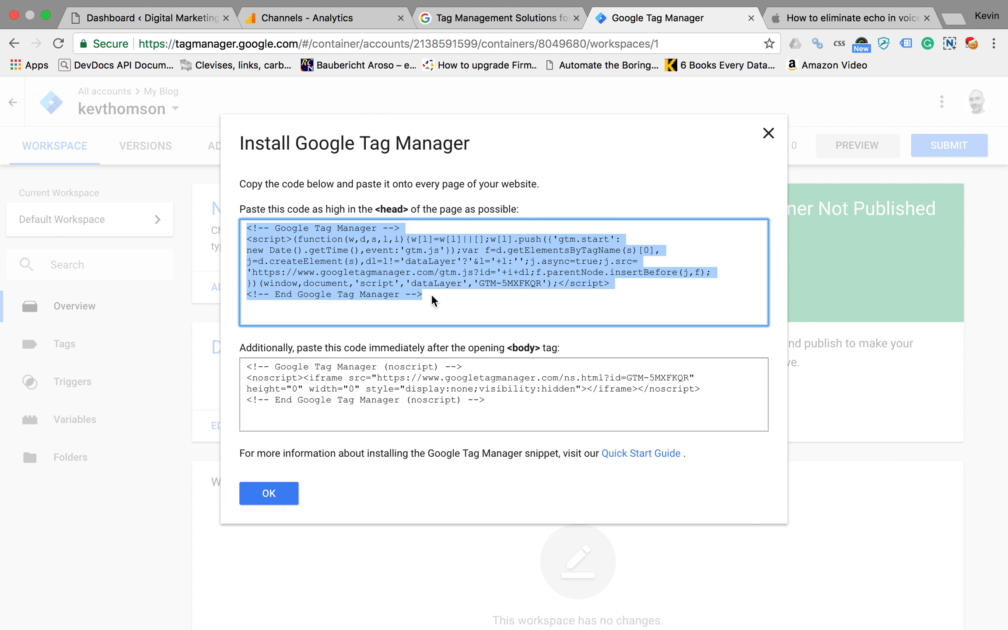
pyautogui.click(172, 23)
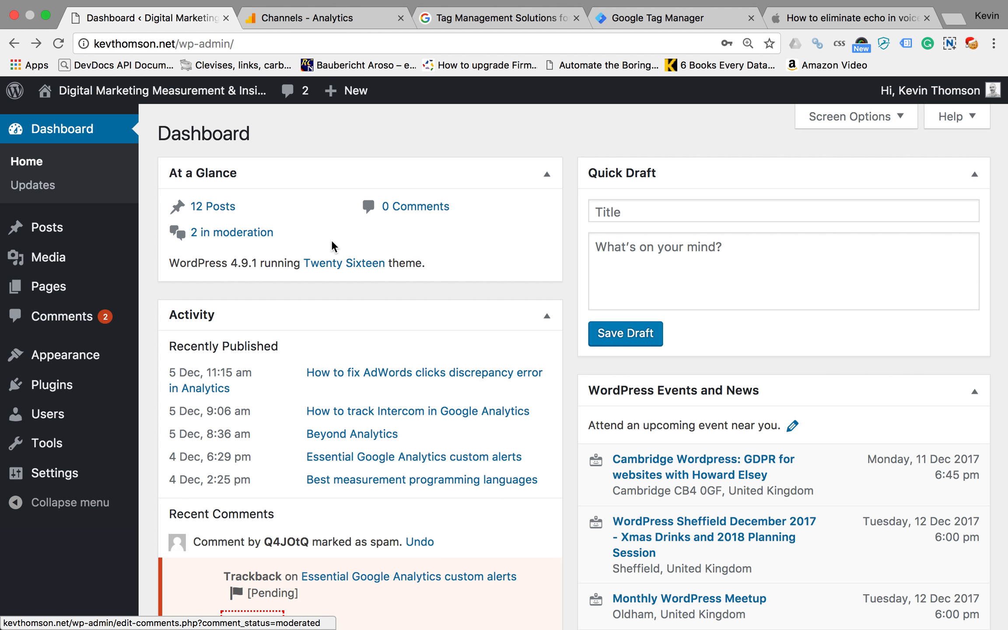
# Open the Twenty Sixteen theme's Theme Header file (header.php) in the WordPress theme editor.
pyautogui.moveTo(138, 226)
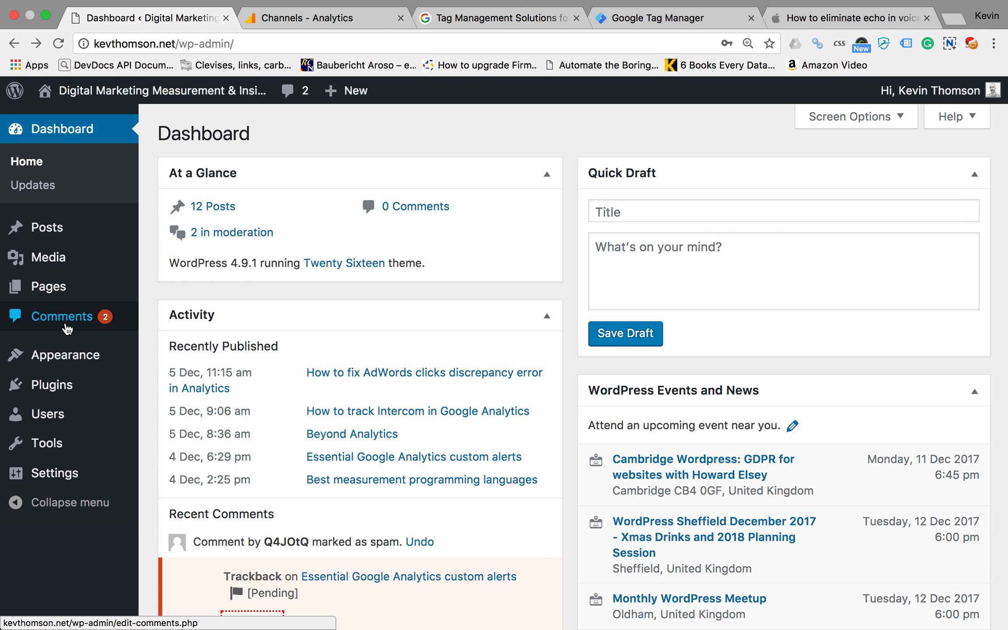
pyautogui.moveTo(67, 355)
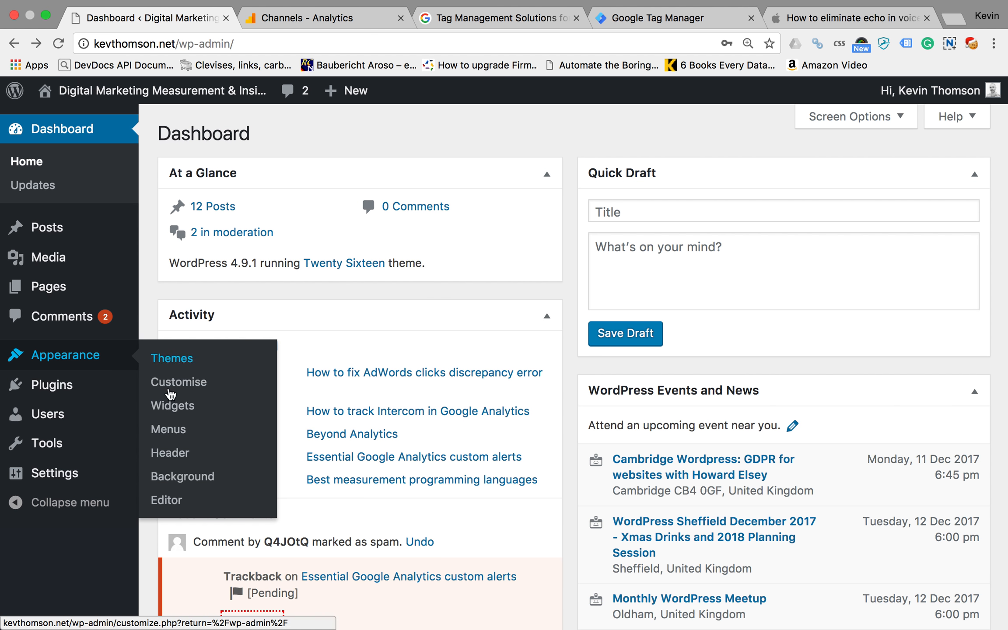
pyautogui.click(171, 507)
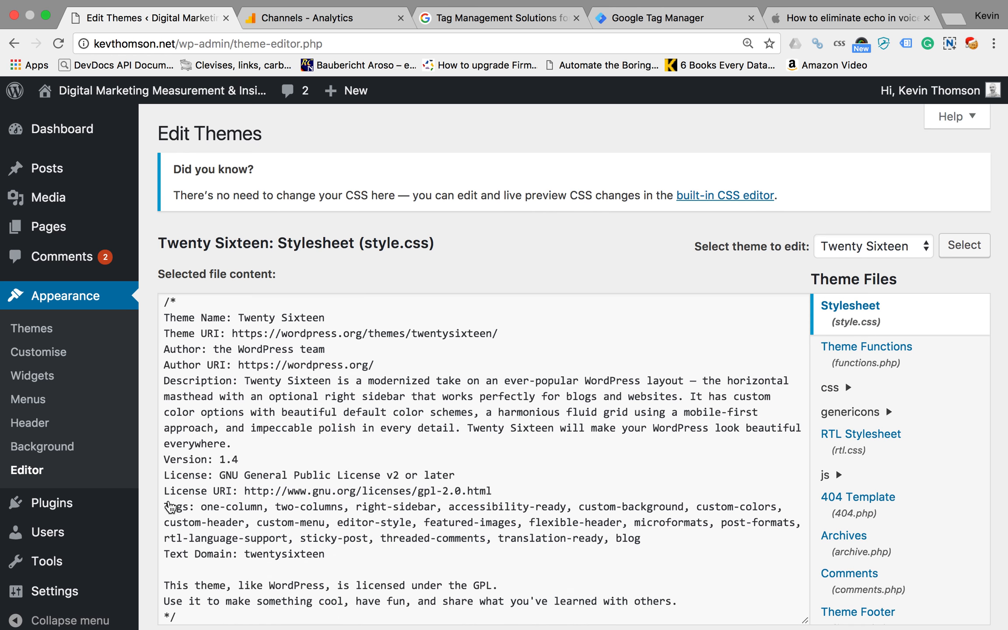
pyautogui.scroll(-5, 907, 462)
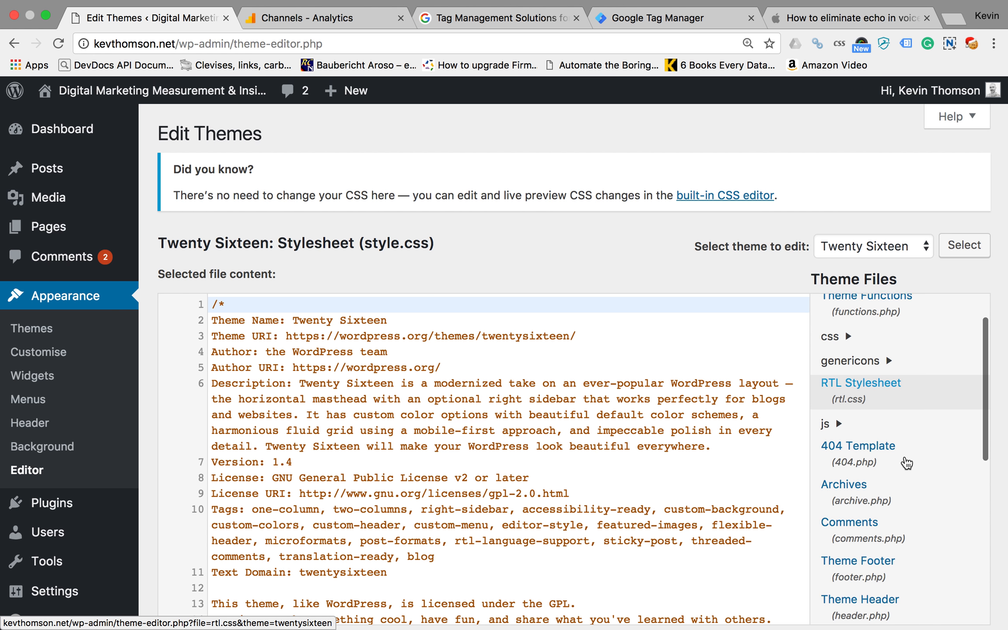
pyautogui.scroll(-3, 875, 462)
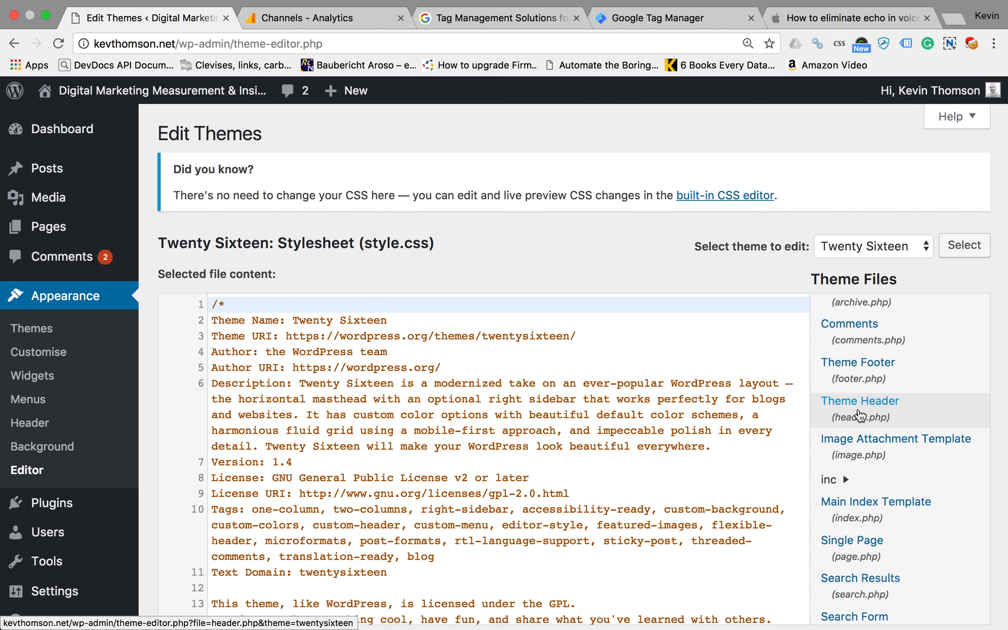
pyautogui.click(859, 414)
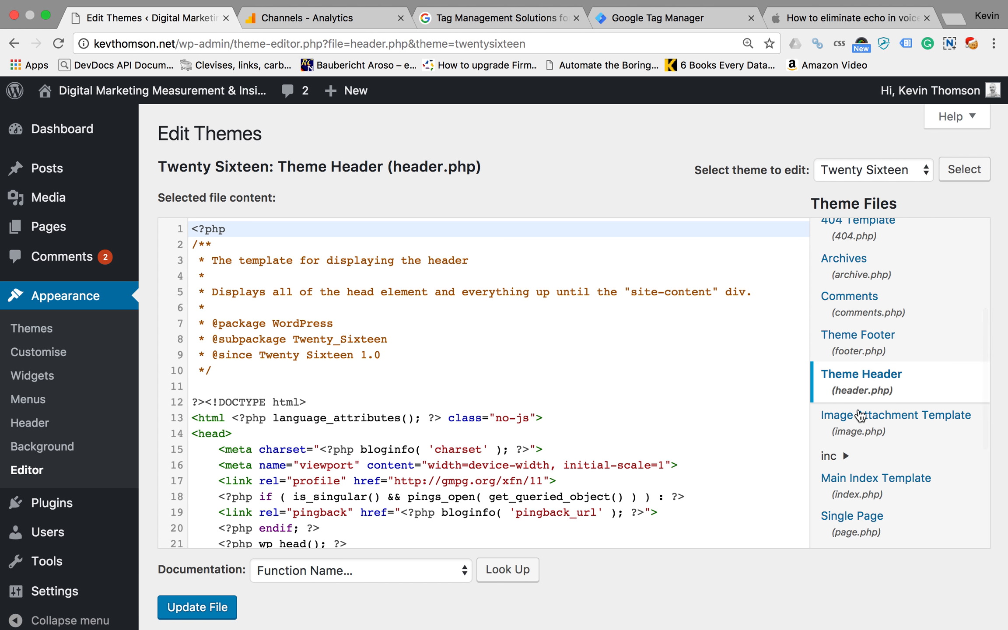
# Examine the head section of header.php, from the opening head tag through the Google Analytics code to the body tag.
pyautogui.scroll(-1, 707, 370)
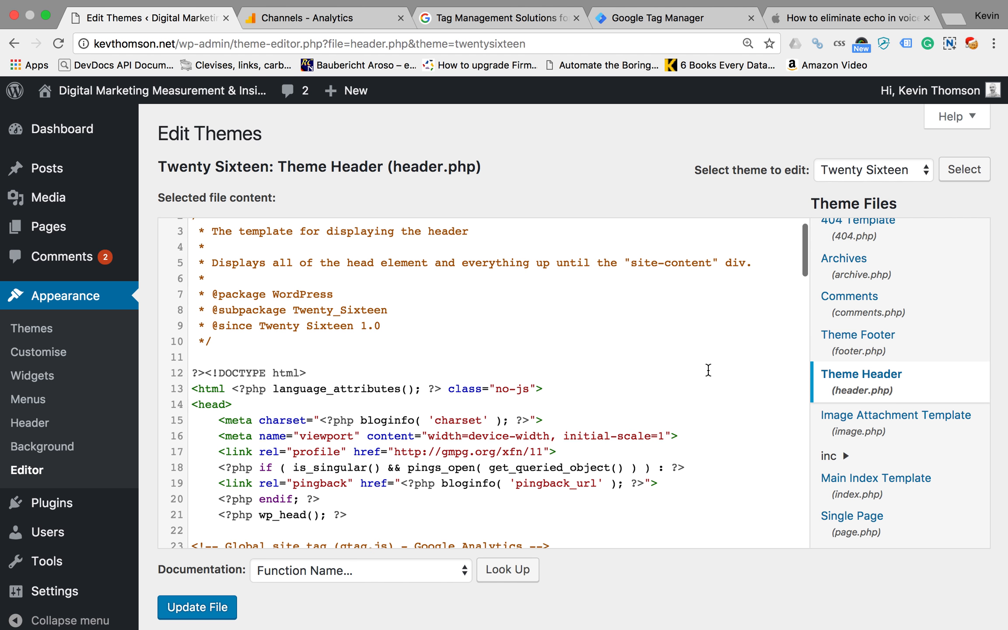
pyautogui.scroll(-2, 708, 370)
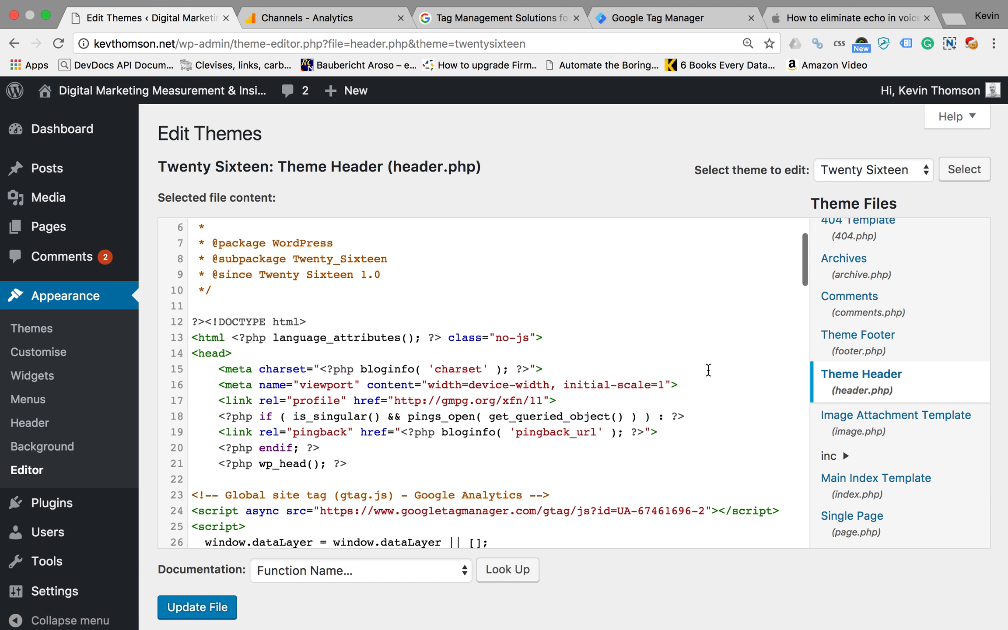
pyautogui.scroll(-3, 707, 370)
pyautogui.scroll(4, 708, 370)
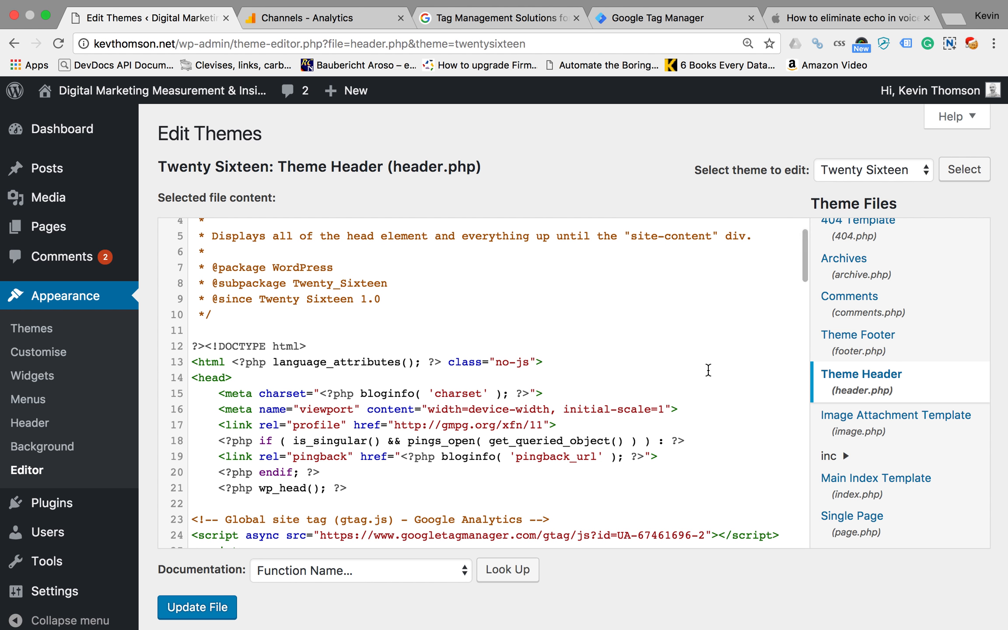
pyautogui.scroll(-3, 707, 370)
pyautogui.scroll(-2, 707, 370)
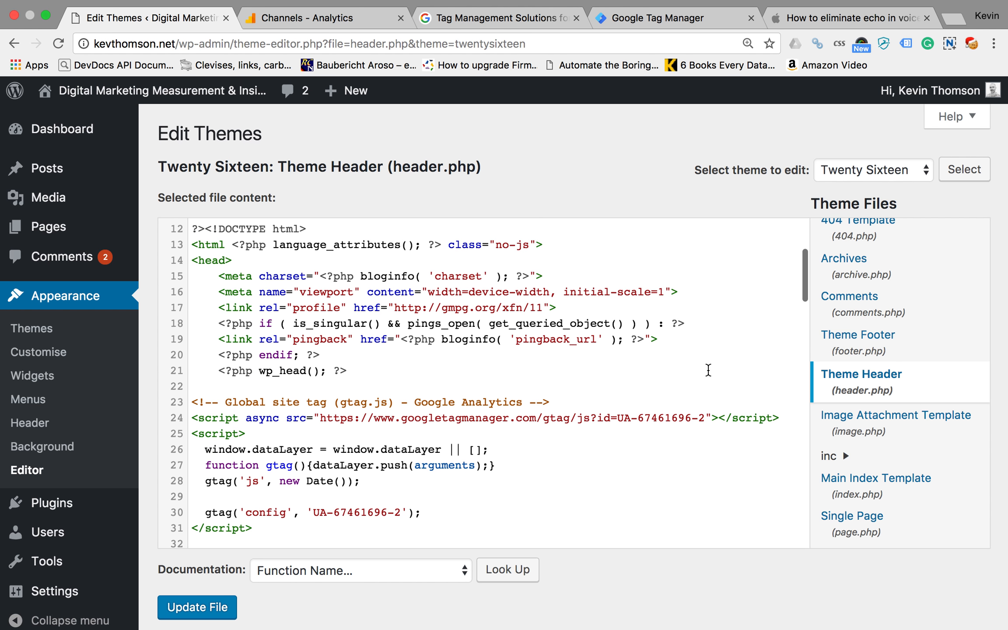
pyautogui.scroll(1, 707, 370)
pyautogui.scroll(-2, 708, 370)
pyautogui.scroll(-1, 708, 370)
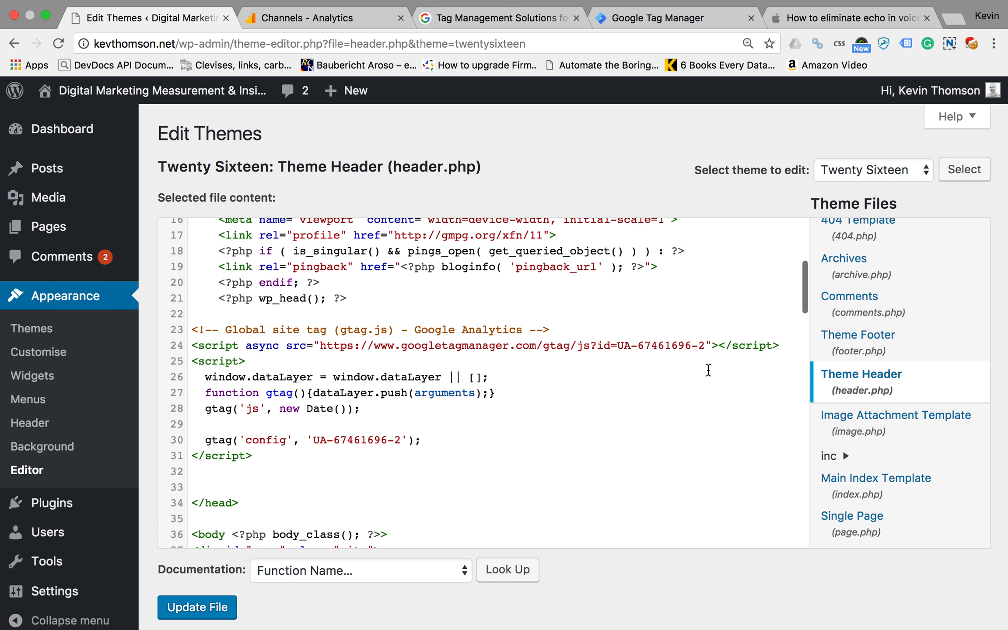
# Insert blank lines directly after the opening head tag in header.php and paste the copied Tag Manager snippet there.
pyautogui.scroll(4, 707, 370)
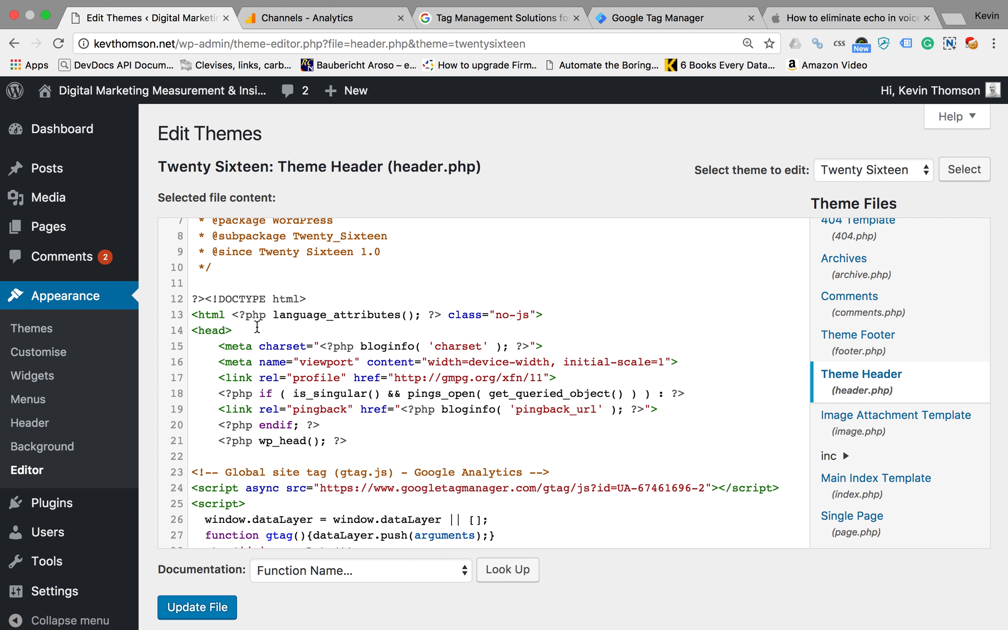
pyautogui.click(257, 328)
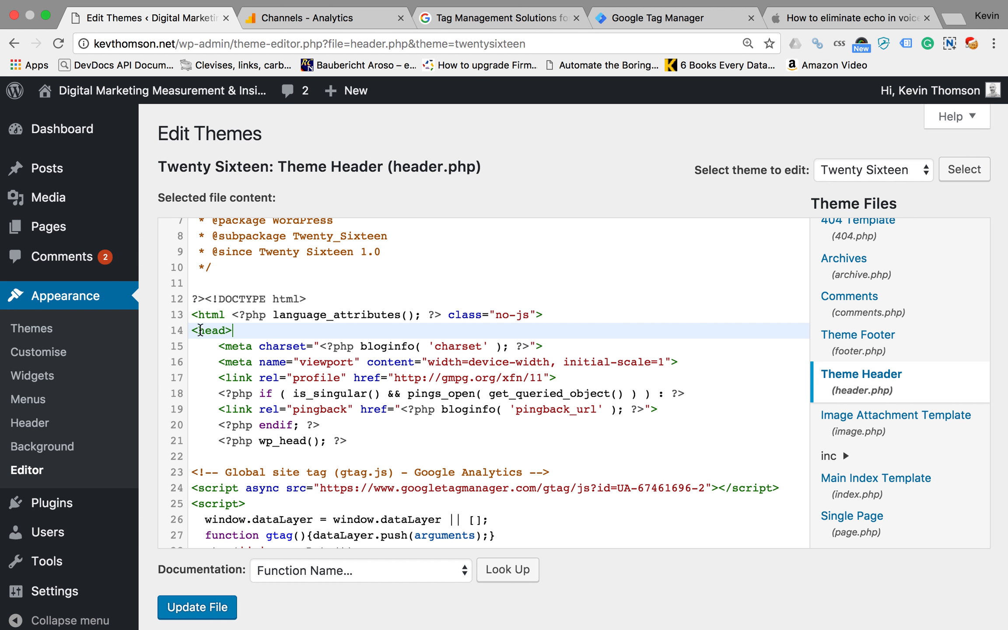
pyautogui.press('Return')
pyautogui.press('Return')
pyautogui.press('Return')
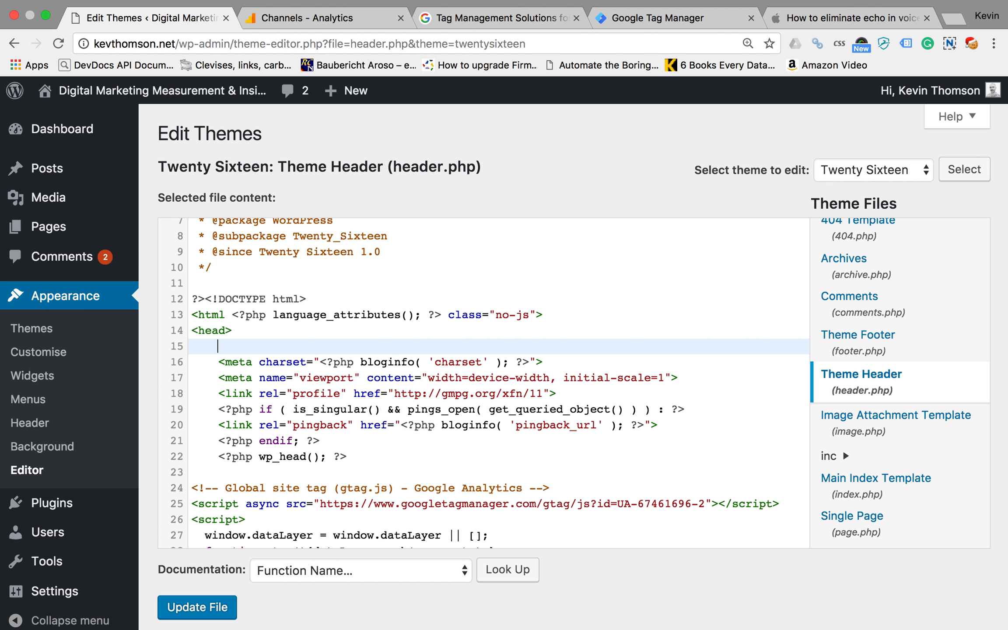
pyautogui.press('Up')
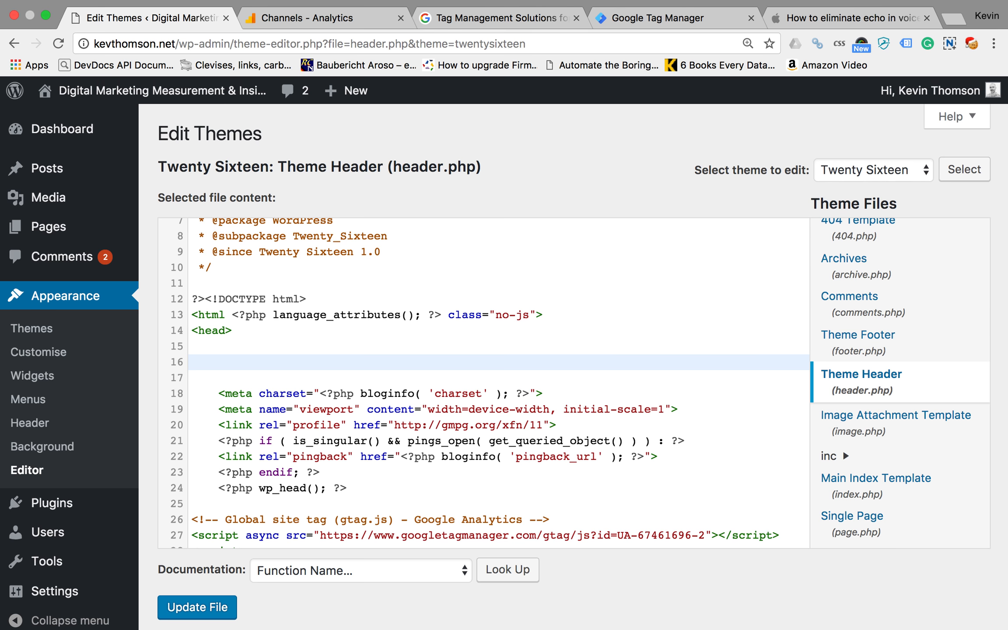
pyautogui.press('super+v')
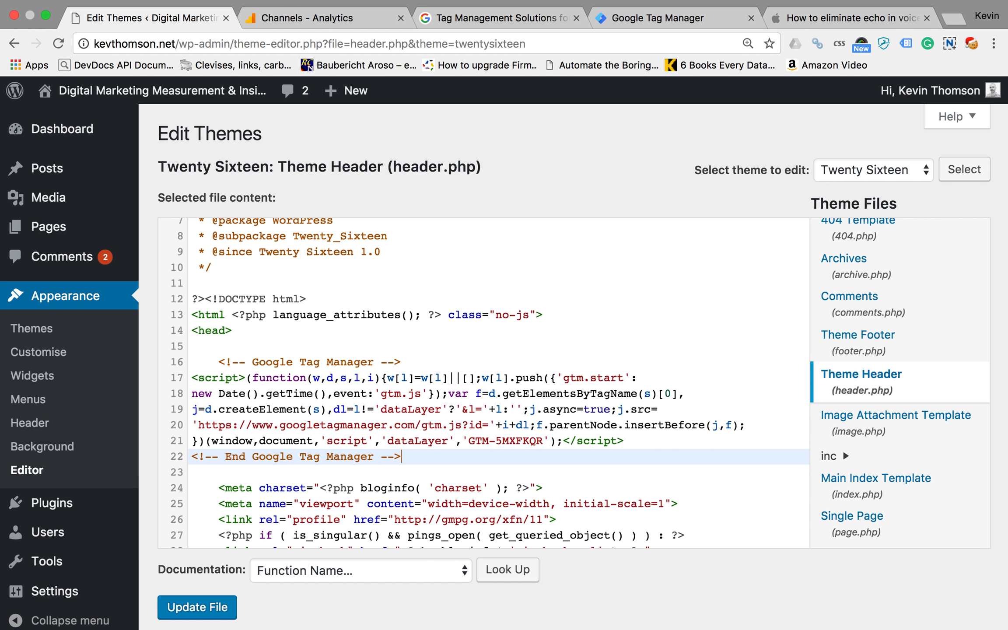
# Remove the indentation before the snippet's first comment, keep one blank line above it, and save header.php.
pyautogui.press('Up')
pyautogui.press('Up')
pyautogui.press('Up')
pyautogui.press('Up')
pyautogui.press('Up')
pyautogui.press('Up')
pyautogui.press('Home')
pyautogui.press('BackSpace')
pyautogui.press('BackSpace')
pyautogui.press('BackSpace')
pyautogui.press('BackSpace')
pyautogui.press('BackSpace')
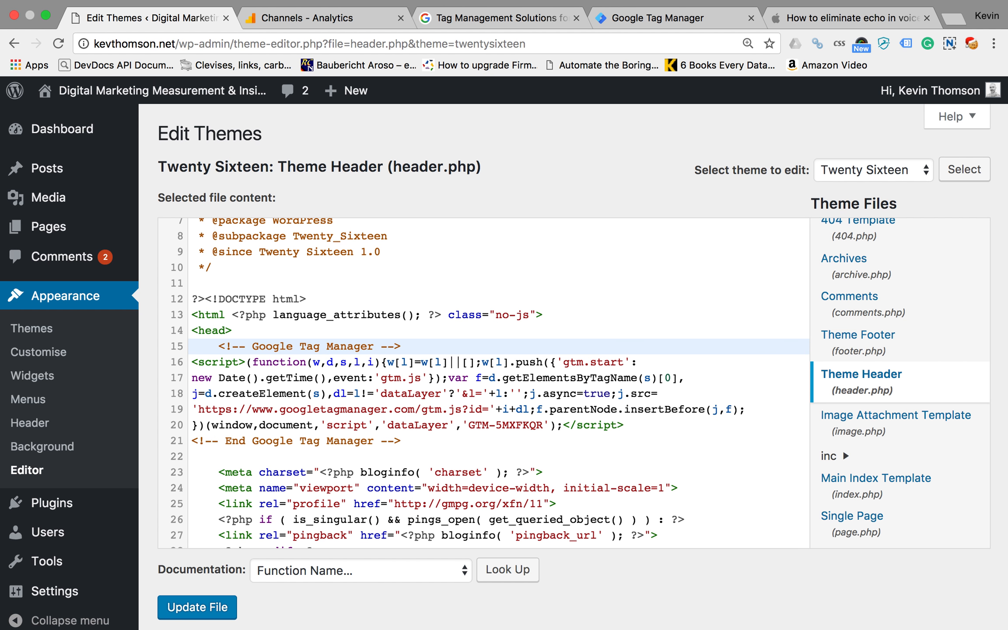
pyautogui.press('Return')
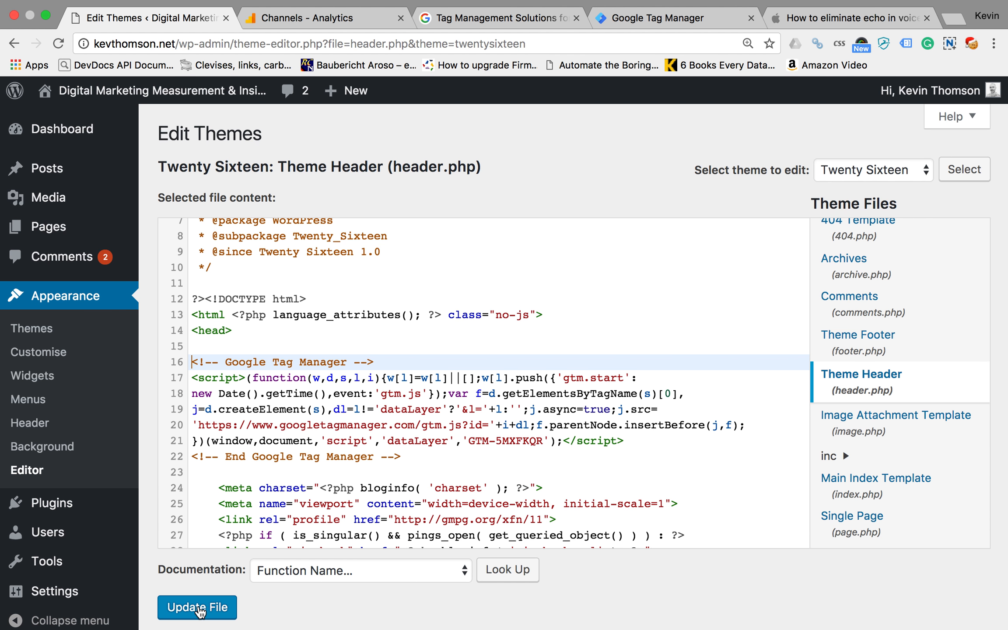
pyautogui.click(199, 610)
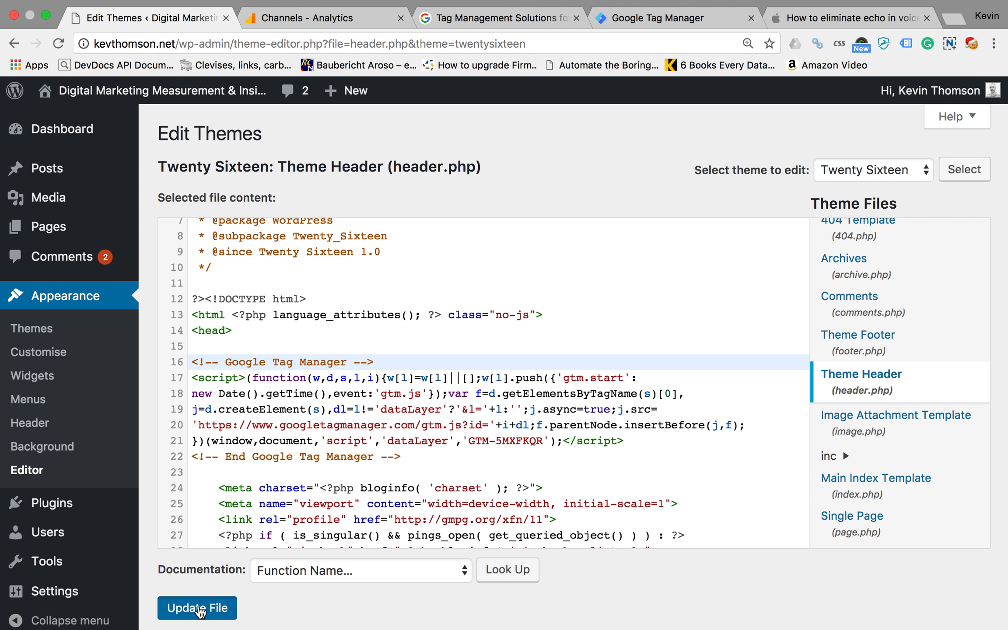
pyautogui.scroll(-3, 416, 398)
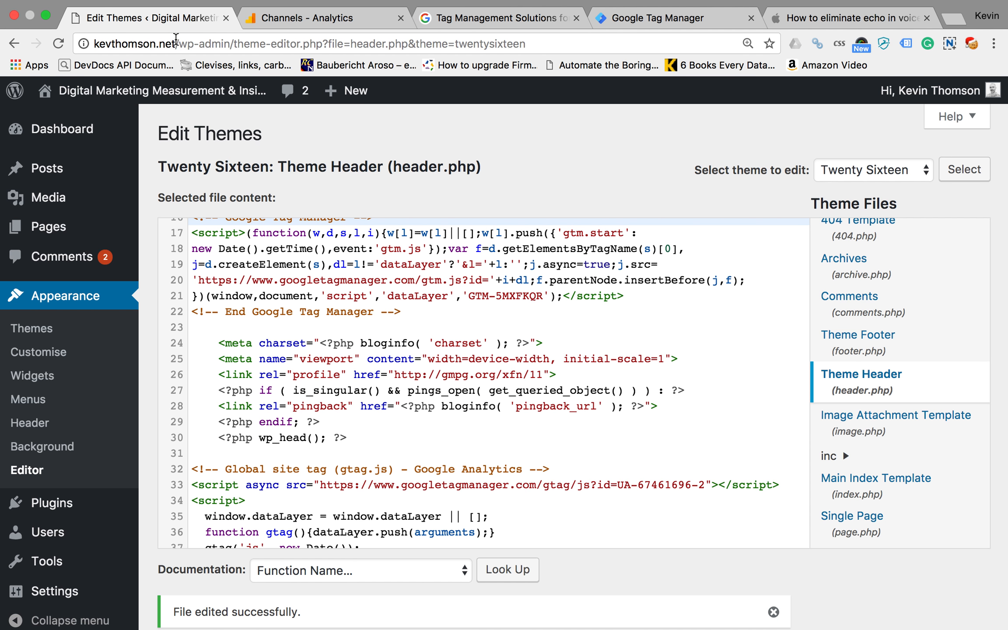
# Copy the site's domain from the theme editor address and load the blog's home page in a new browser tab.
pyautogui.moveTo(177, 44); pyautogui.dragTo(94, 44)
pyautogui.press('super+c')
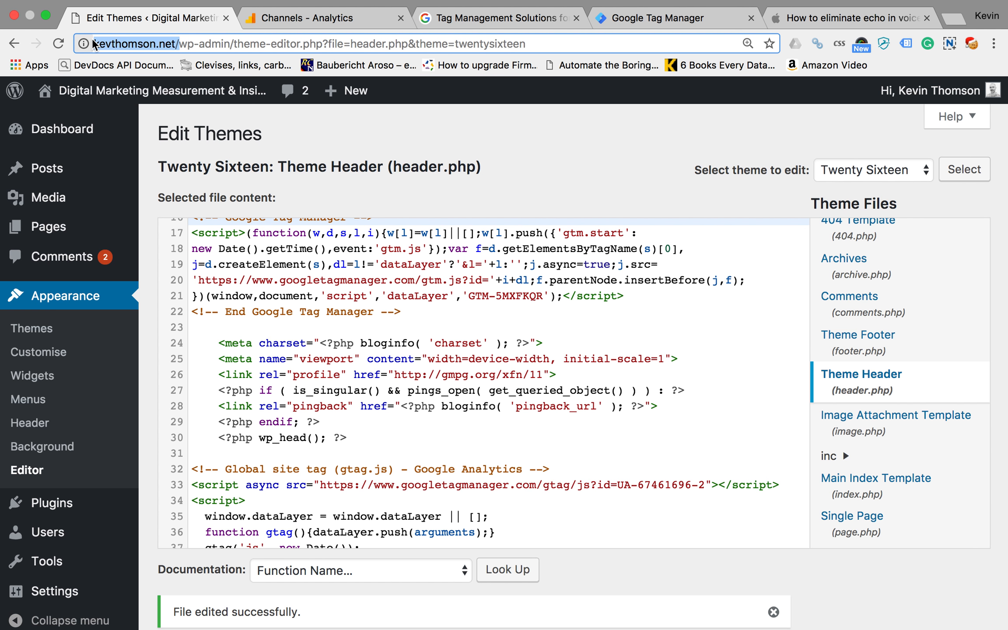
pyautogui.click(951, 38)
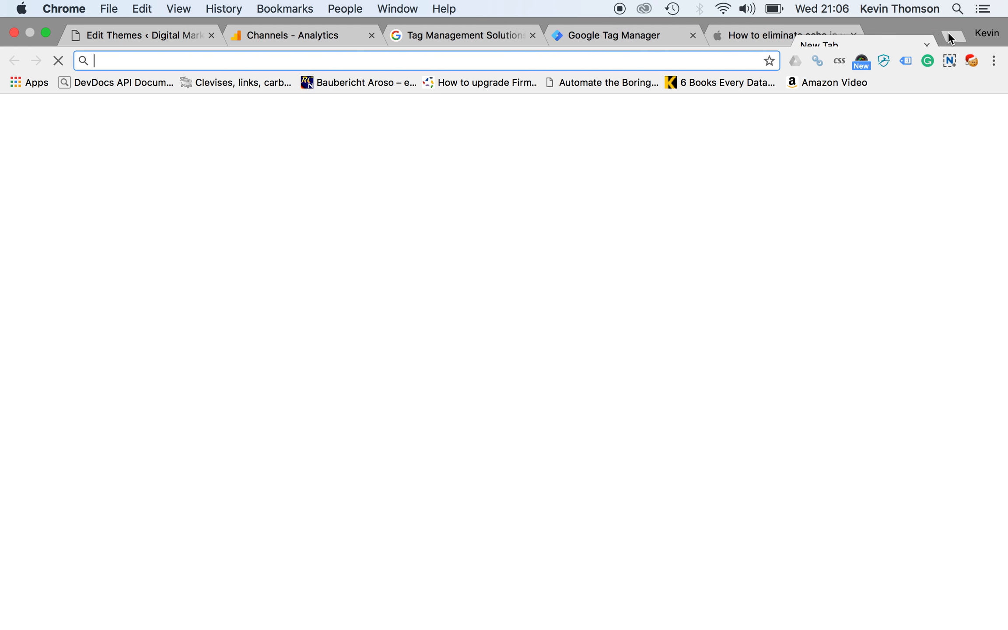
pyautogui.press('super+v')
pyautogui.press('Return')
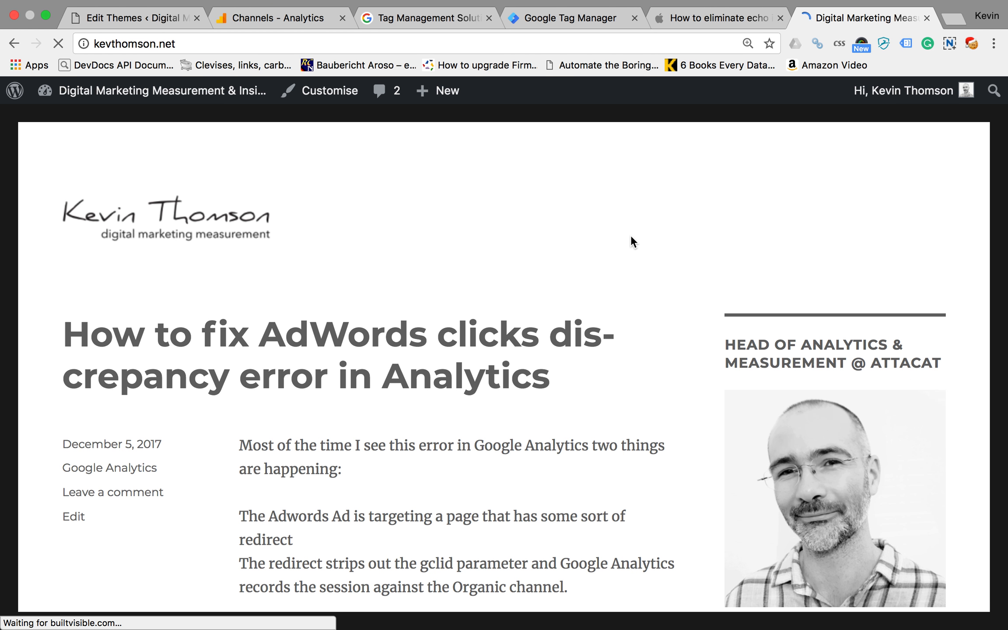
pyautogui.scroll(-5, 551, 312)
pyautogui.scroll(5, 552, 313)
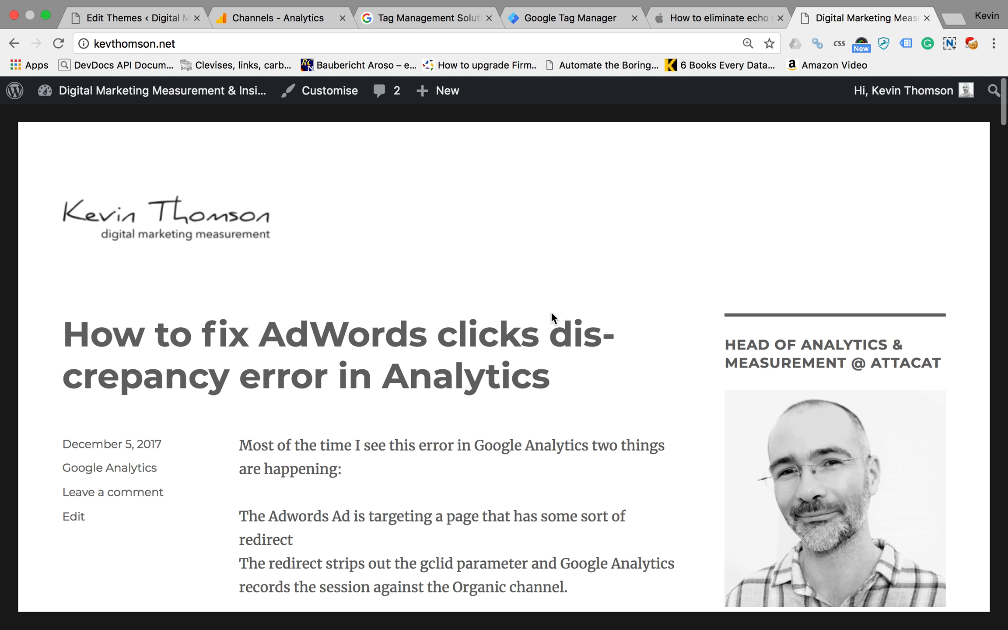
# Dismiss the install instructions in Google Tag Manager and create a new tag named Universal Analytics.
pyautogui.click(552, 18)
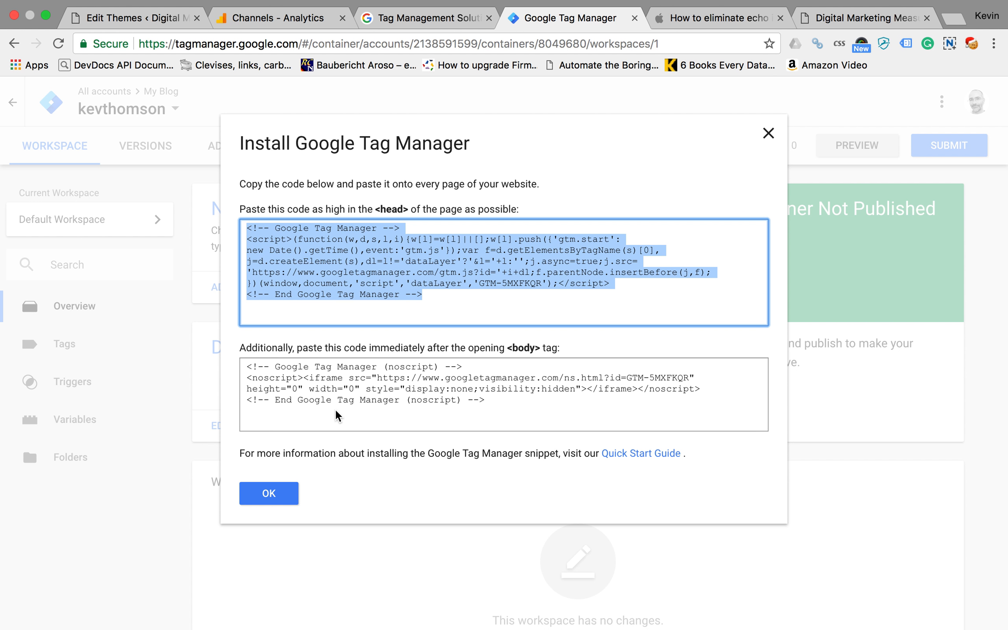
pyautogui.click(269, 494)
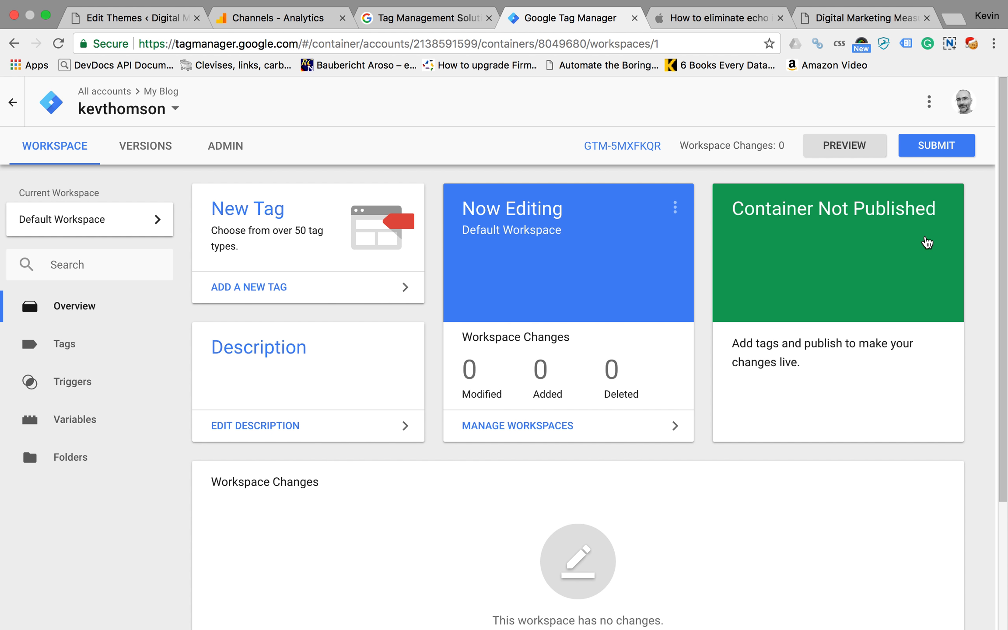
pyautogui.click(64, 346)
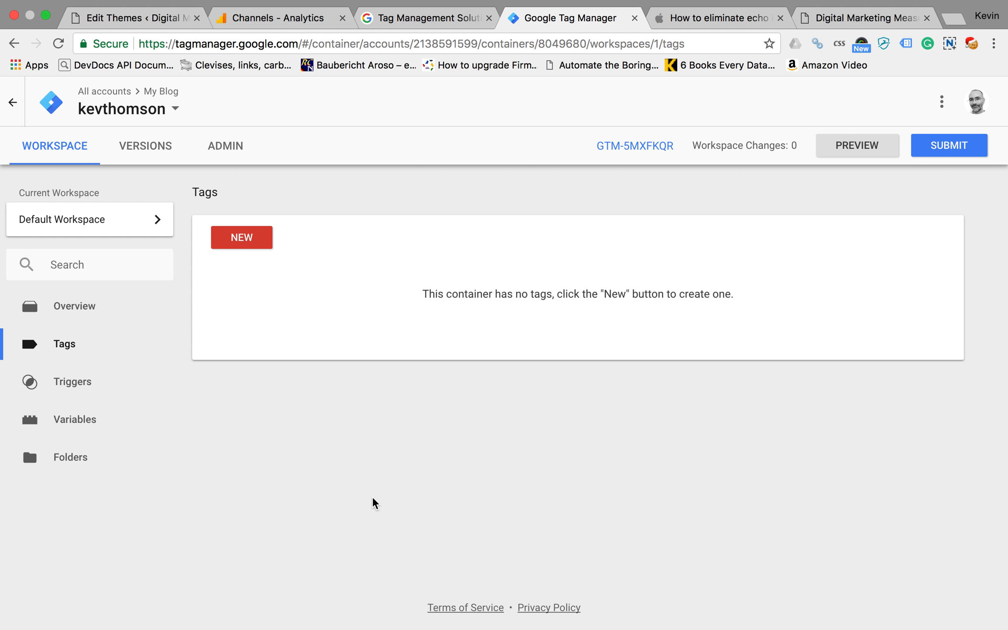
pyautogui.click(244, 240)
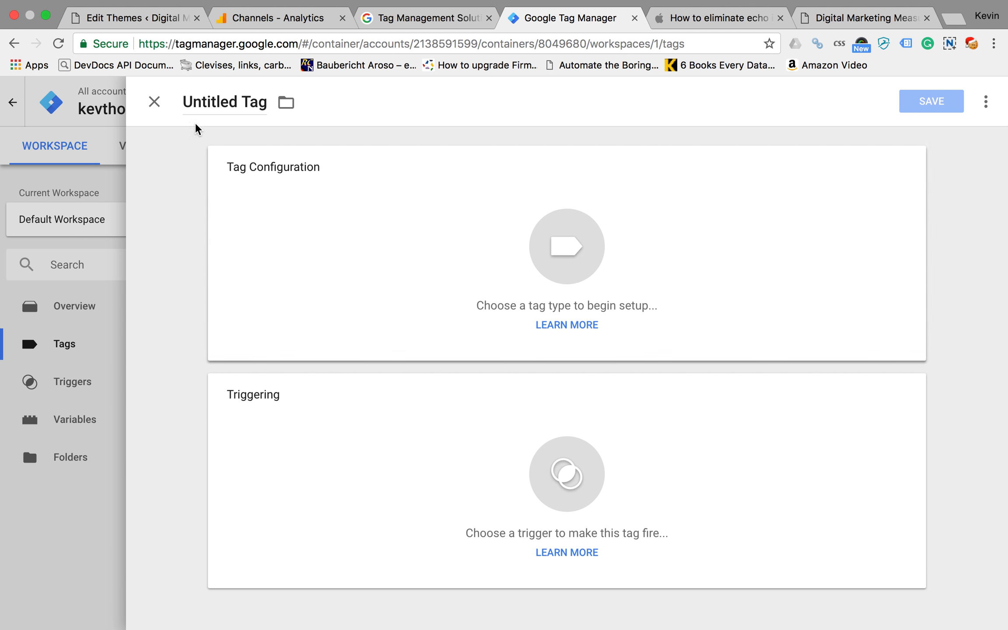
pyautogui.moveTo(180, 100); pyautogui.dragTo(265, 123)
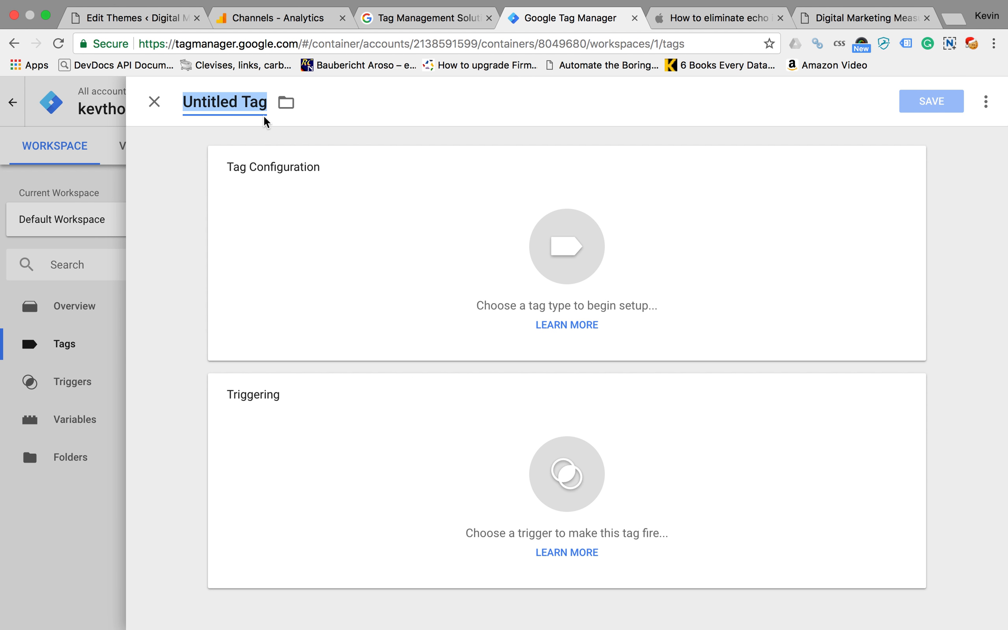
pyautogui.write('Univers')
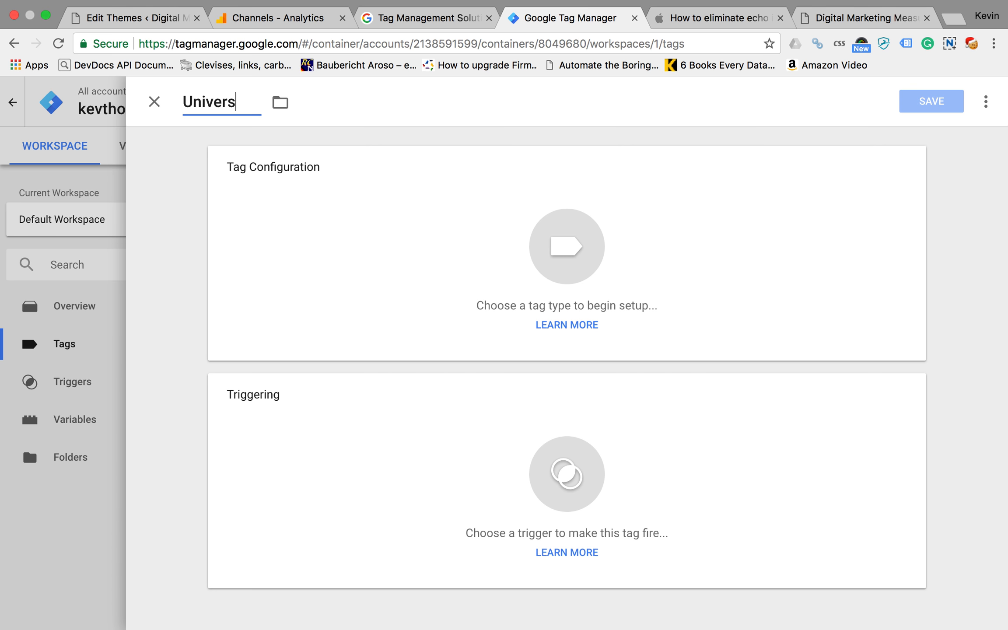
pyautogui.write('al Analytics')
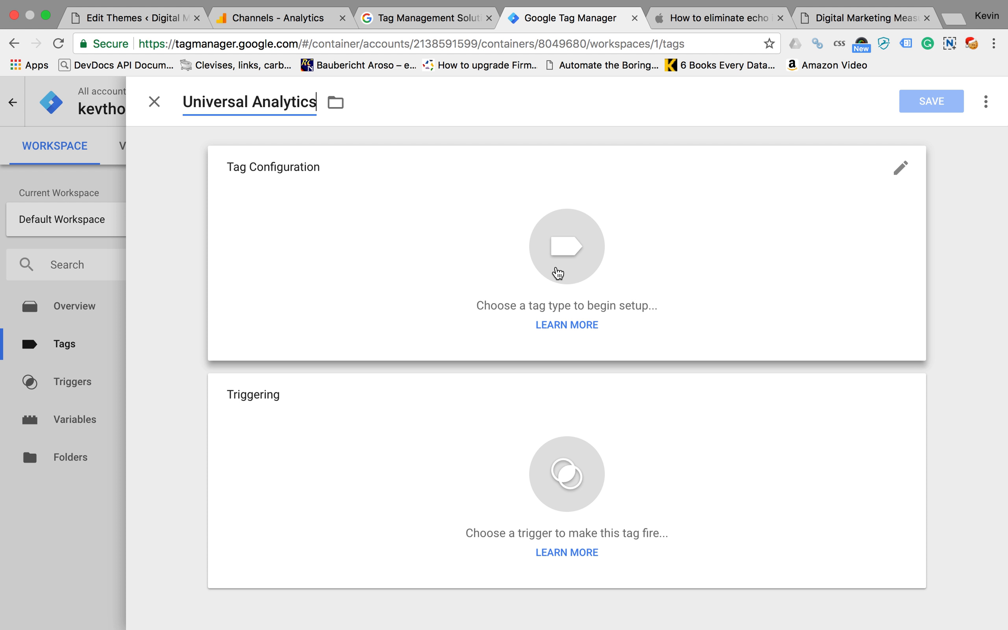
# Choose Universal Analytics as the tag type and enable overriding settings in this tag.
pyautogui.click(560, 261)
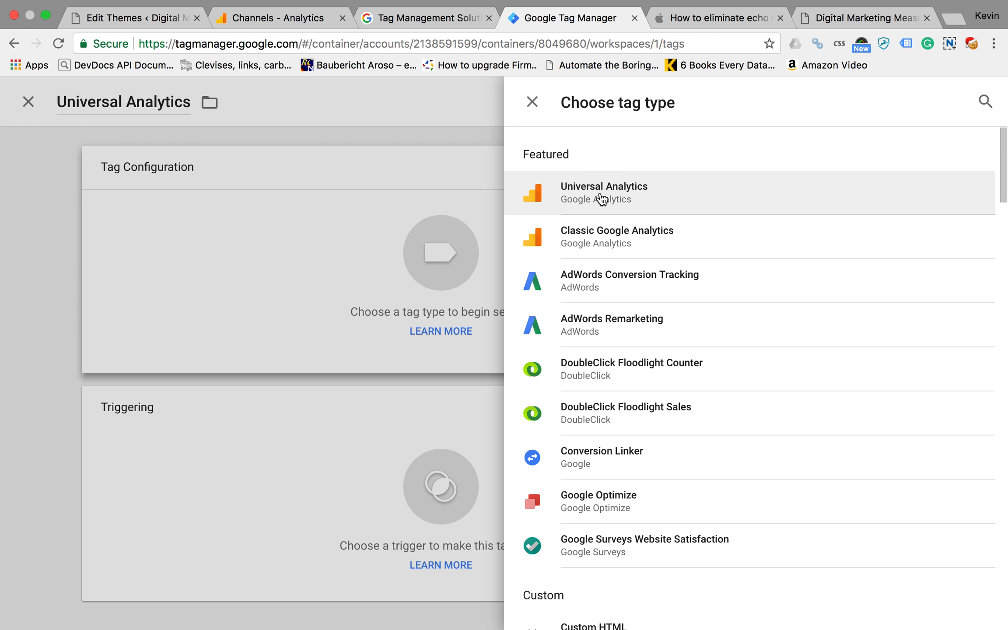
pyautogui.click(601, 198)
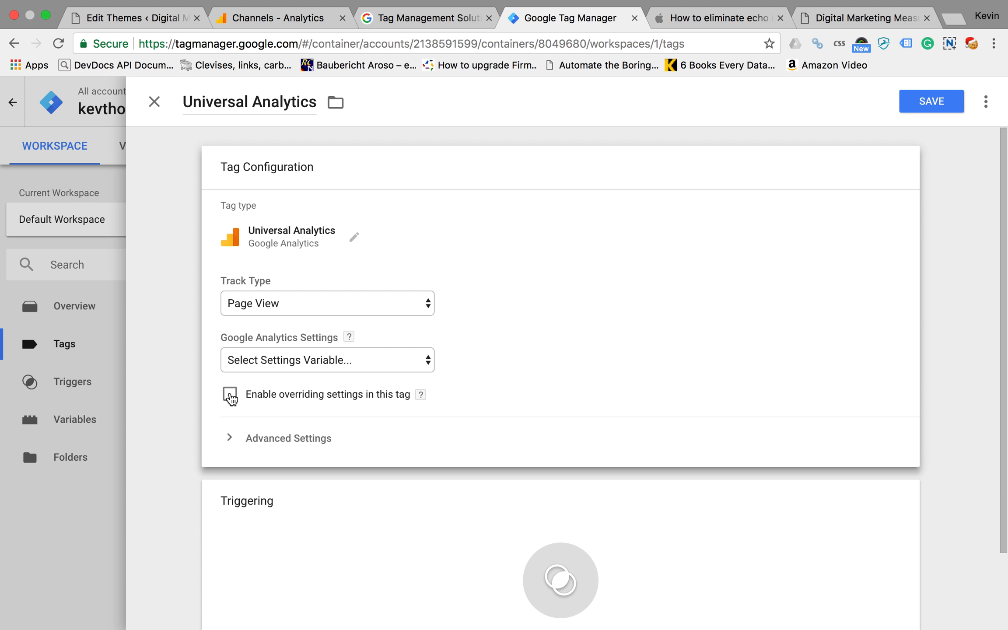
pyautogui.click(229, 394)
pyautogui.scroll(-3, 563, 412)
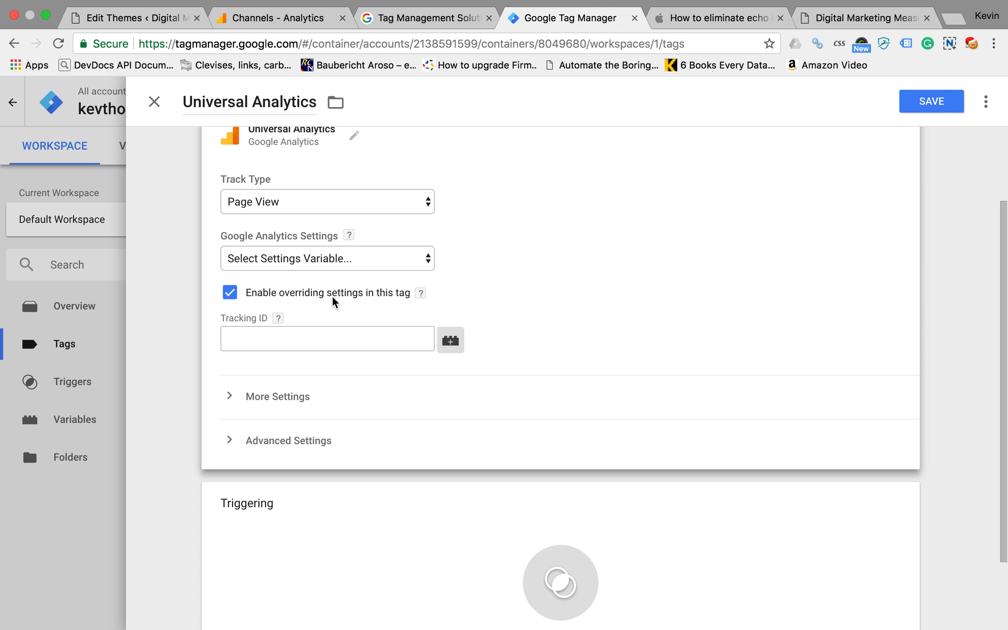
pyautogui.scroll(1, 453, 291)
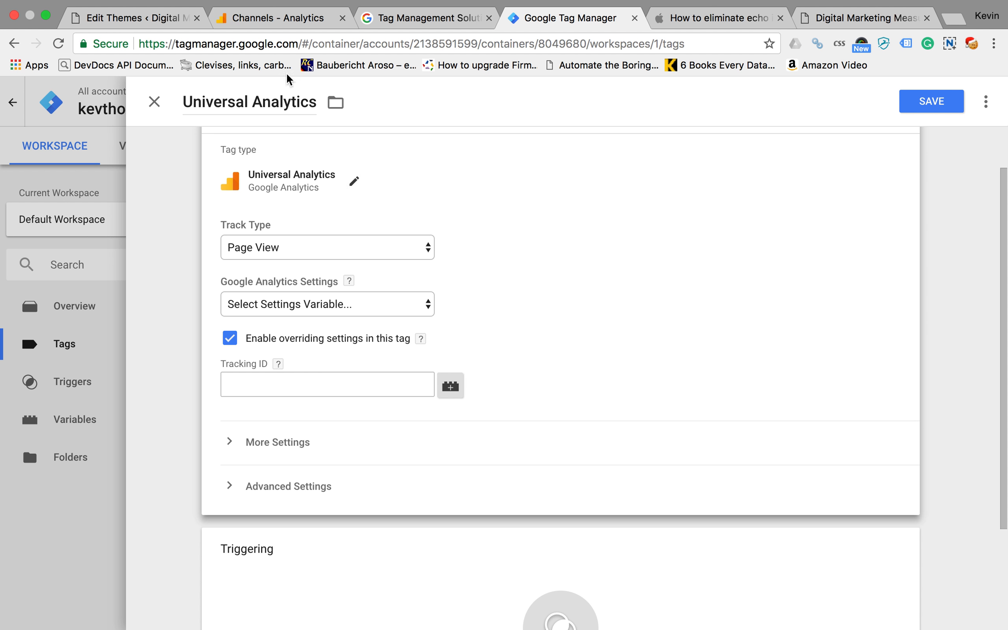
# Switch to Google Analytics, open the Blog property's tracking code page in the administration settings, and copy its tracking ID.
pyautogui.click(280, 19)
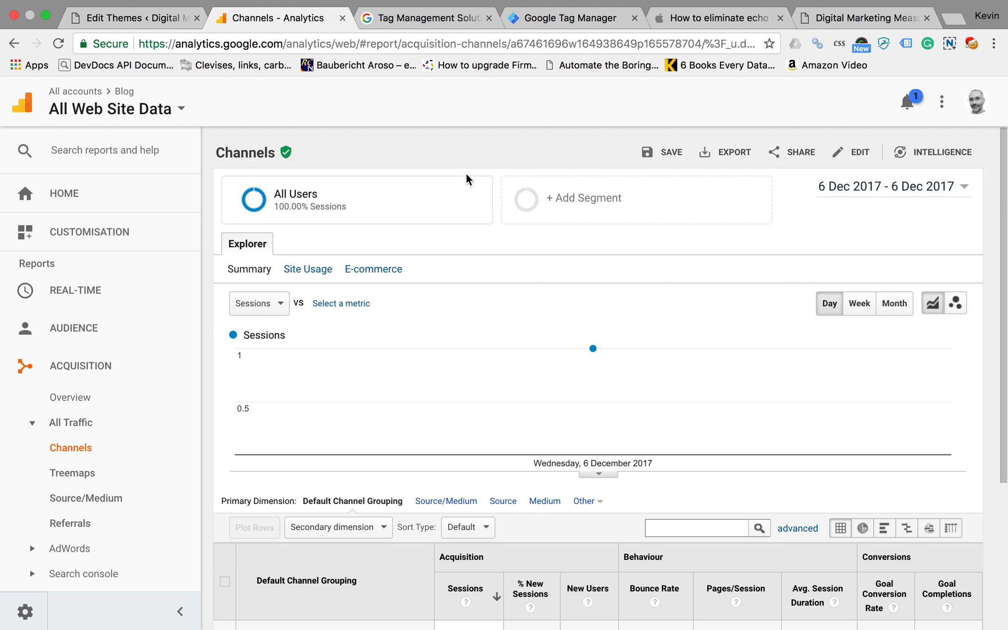
pyautogui.moveTo(451, 175)
pyautogui.scroll(-3, 131, 437)
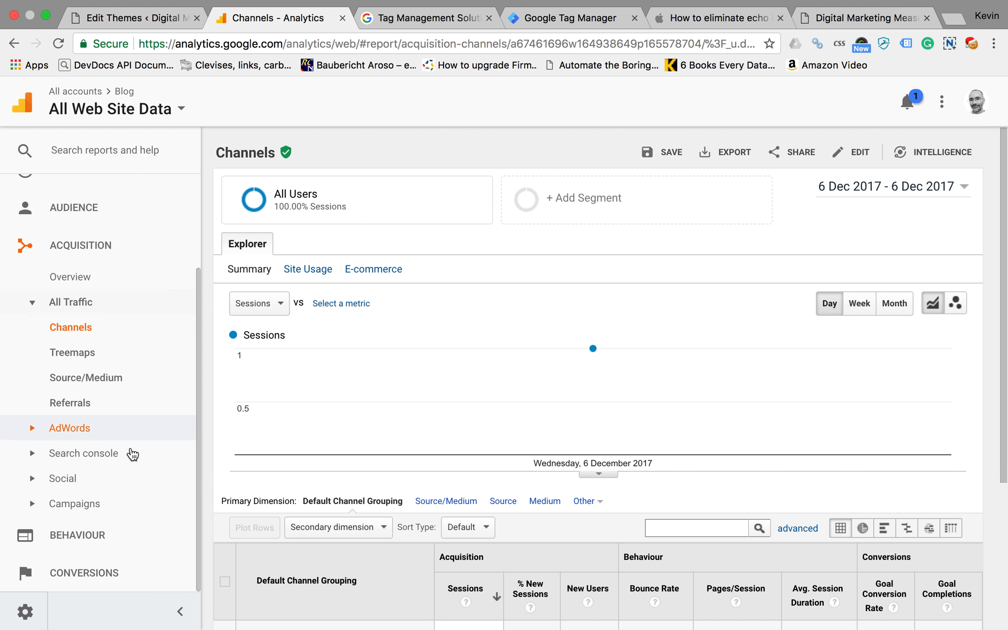
pyautogui.click(26, 611)
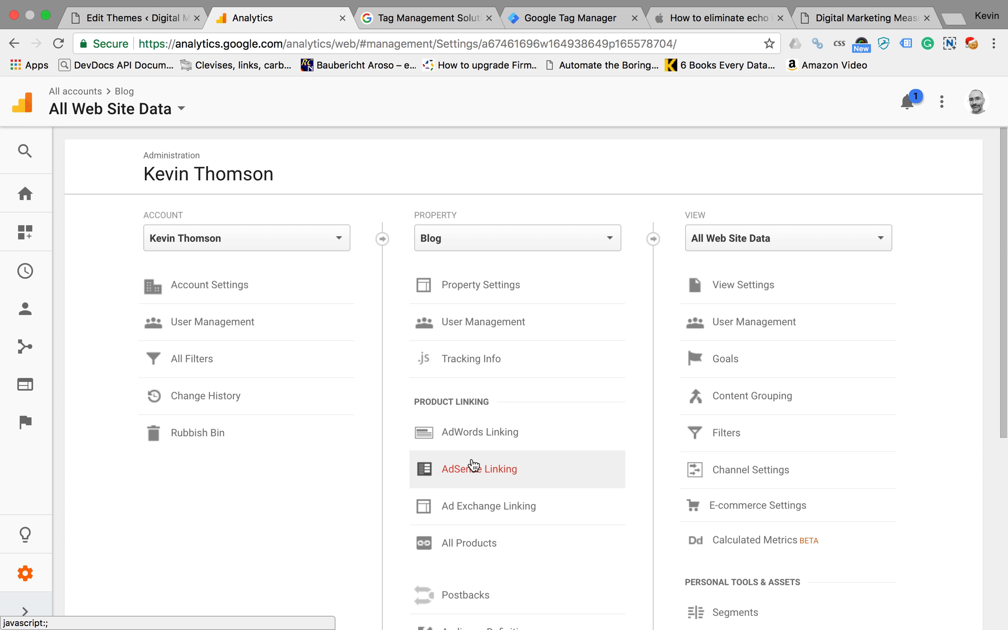
pyautogui.scroll(-2, 438, 463)
pyautogui.scroll(2, 563, 293)
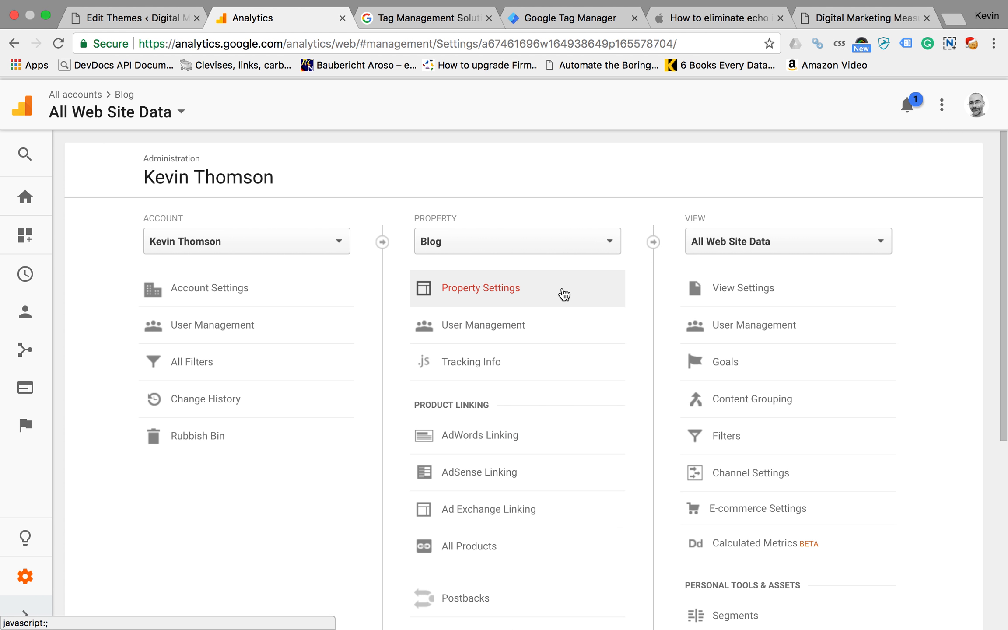
pyautogui.click(474, 358)
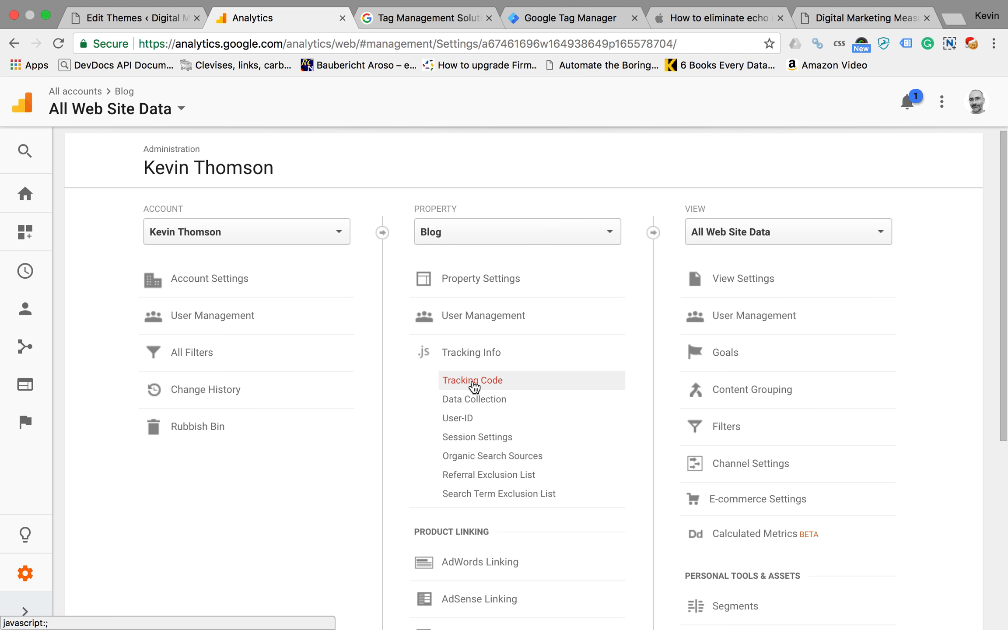
pyautogui.click(475, 381)
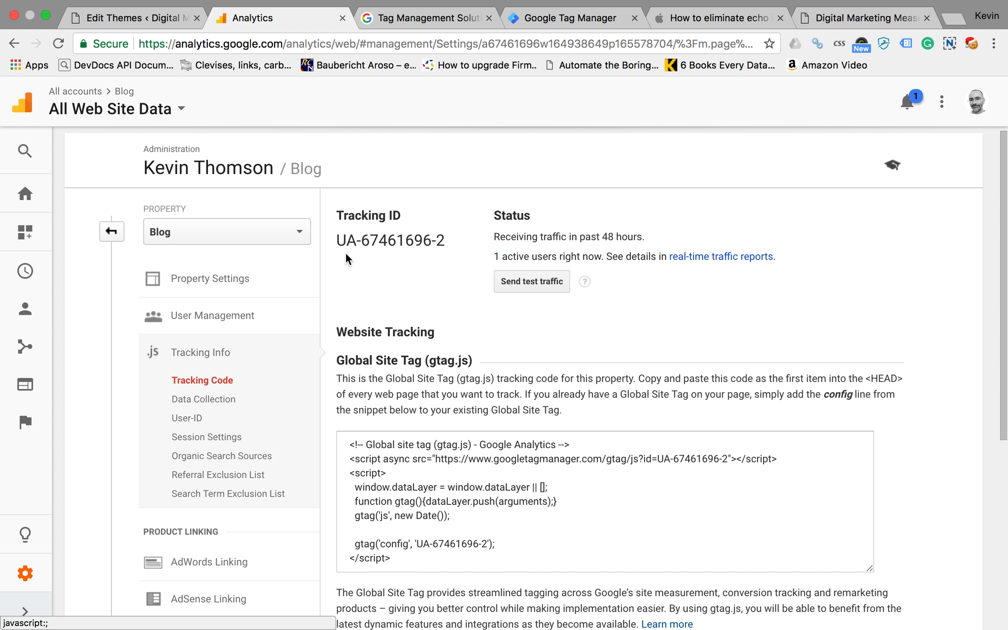
pyautogui.moveTo(338, 241); pyautogui.dragTo(431, 241)
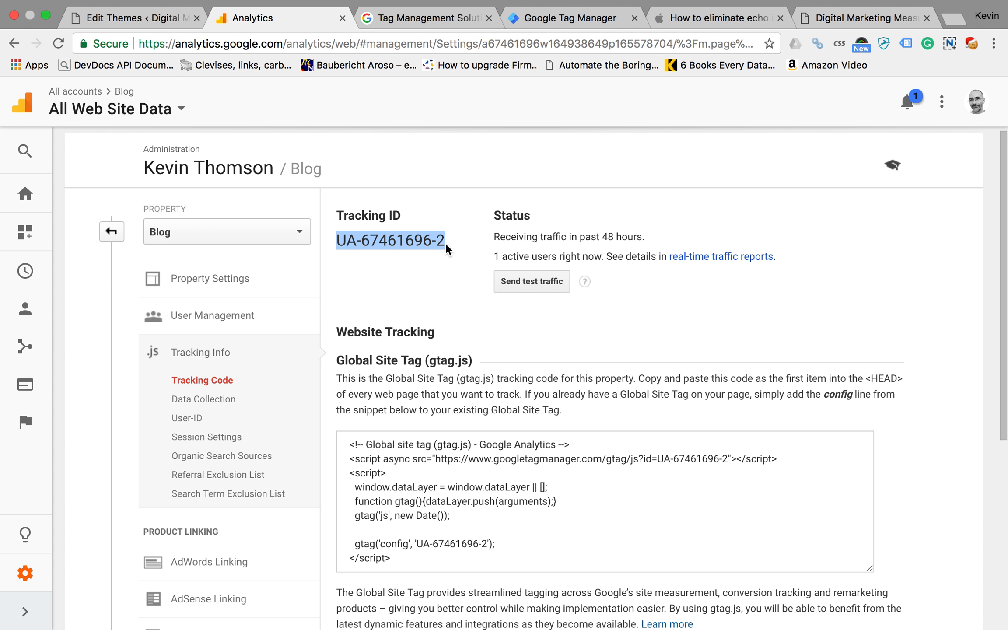
# Return to Google Tag Manager and enter the Blog property's tracking ID in the Universal Analytics tag.
pyautogui.click(564, 19)
pyautogui.click(284, 385)
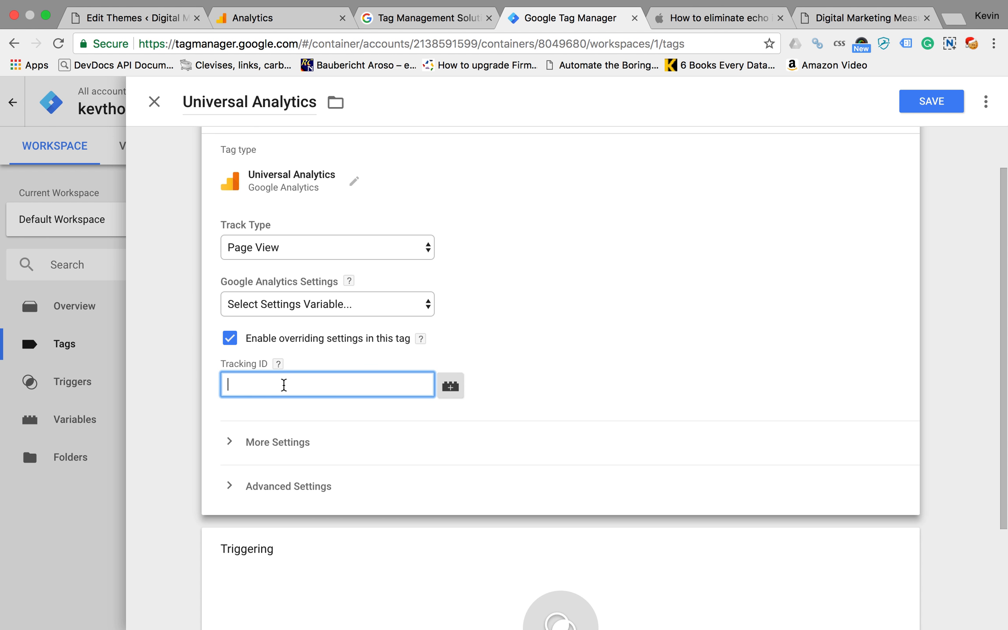
pyautogui.write('UA-67461696-2')
pyautogui.click(548, 341)
# Assign the All Pages trigger to the Universal Analytics tag and save the tag.
pyautogui.scroll(-3, 548, 340)
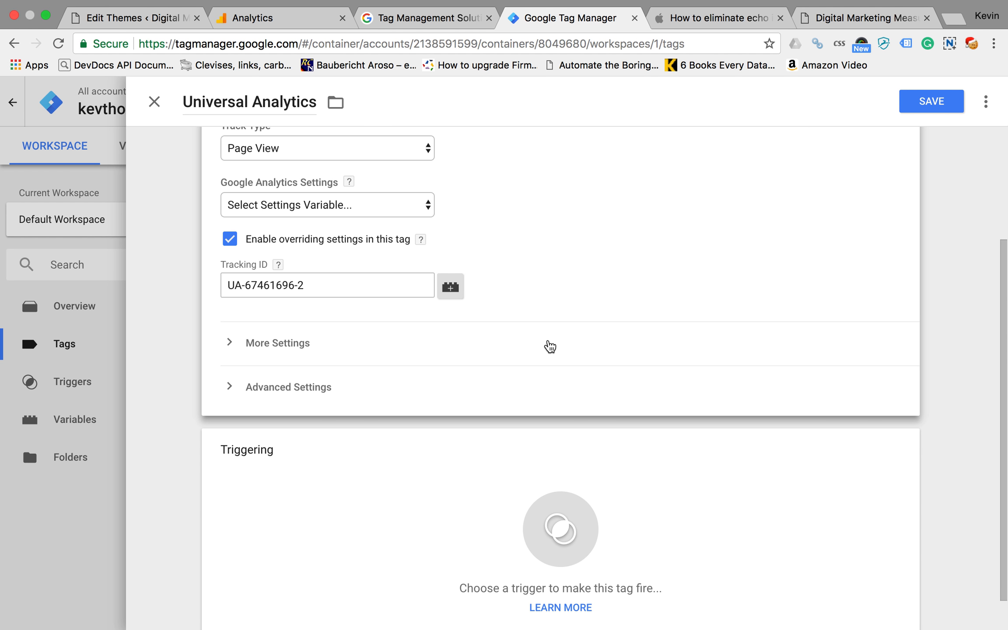
pyautogui.scroll(-1, 549, 345)
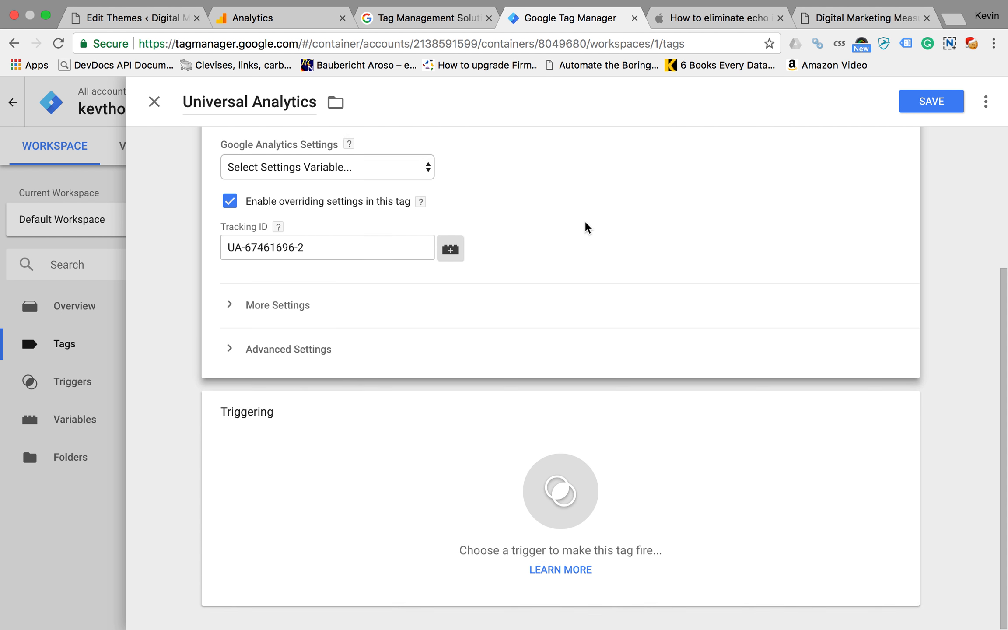
pyautogui.scroll(2, 585, 223)
pyautogui.scroll(-2, 580, 263)
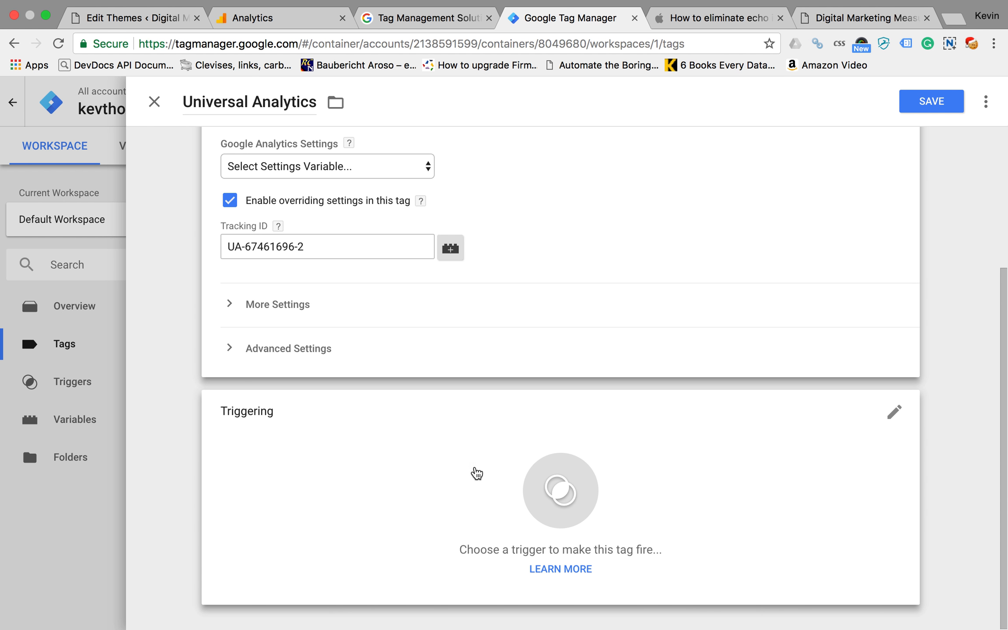
pyautogui.scroll(2, 648, 189)
pyautogui.scroll(-2, 586, 224)
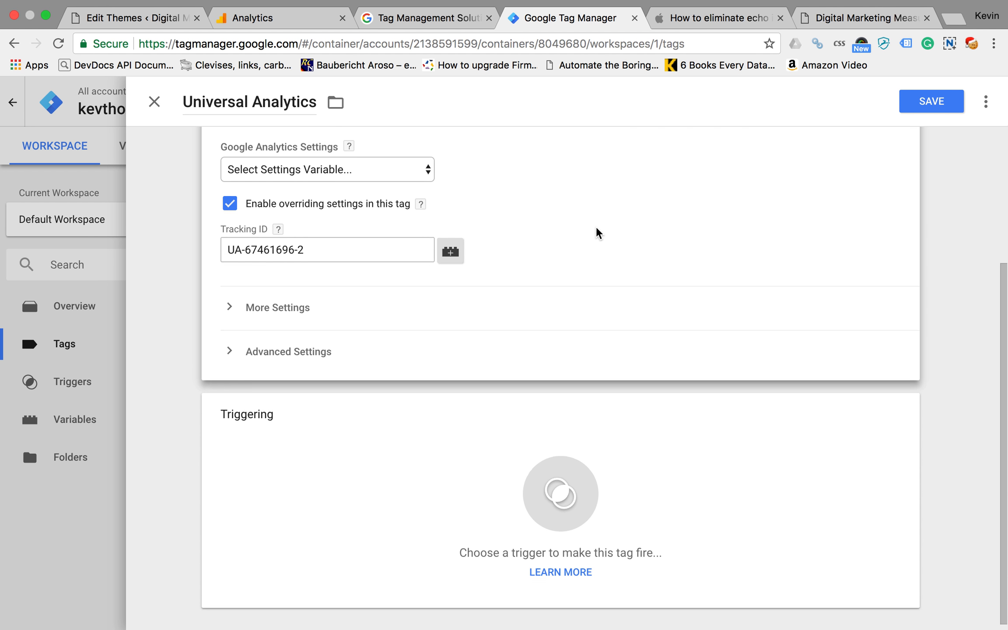
pyautogui.click(892, 420)
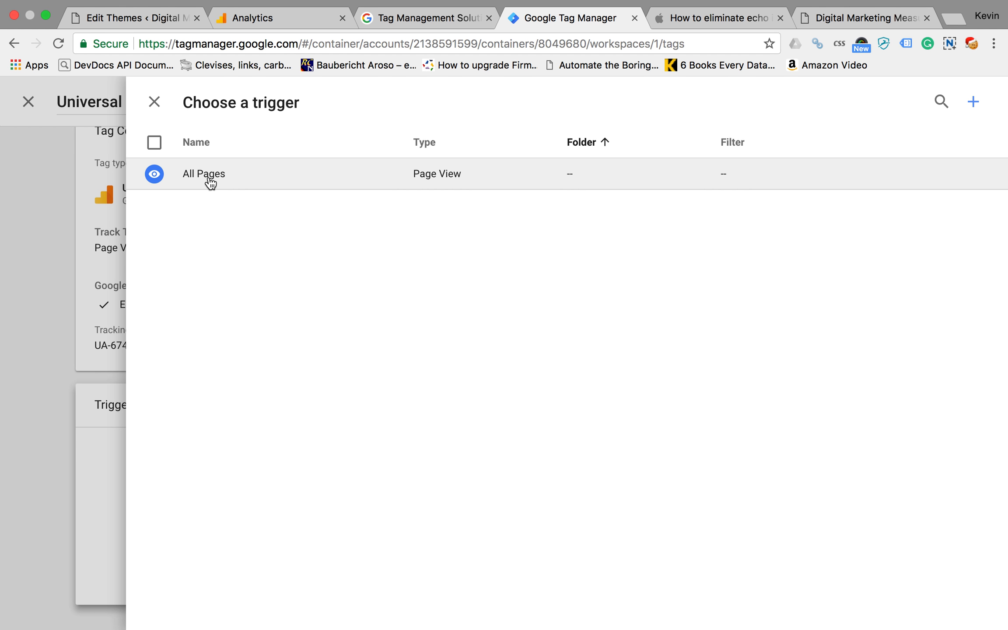
pyautogui.click(210, 178)
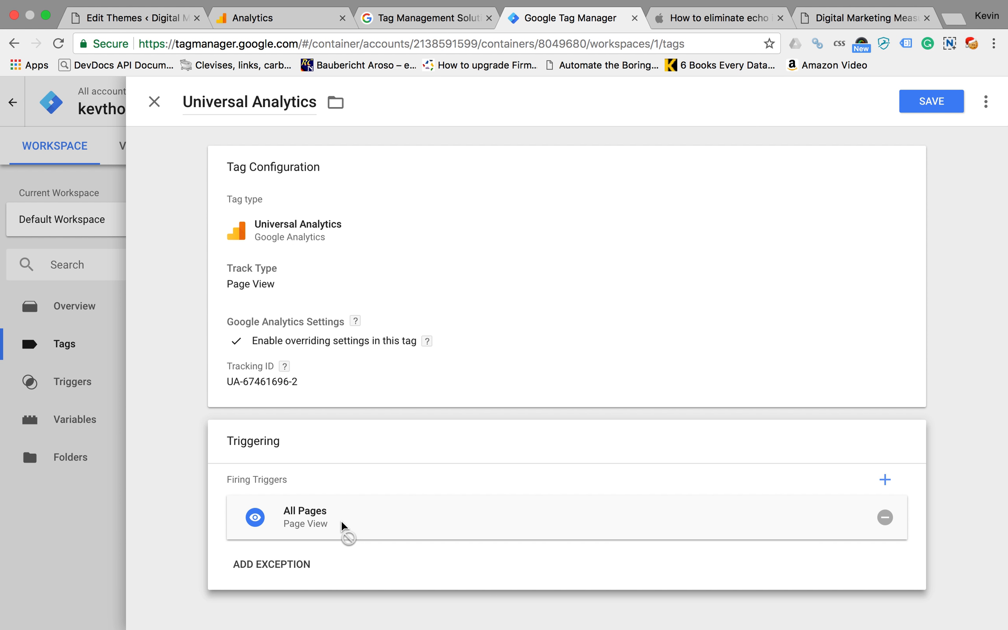
pyautogui.click(925, 103)
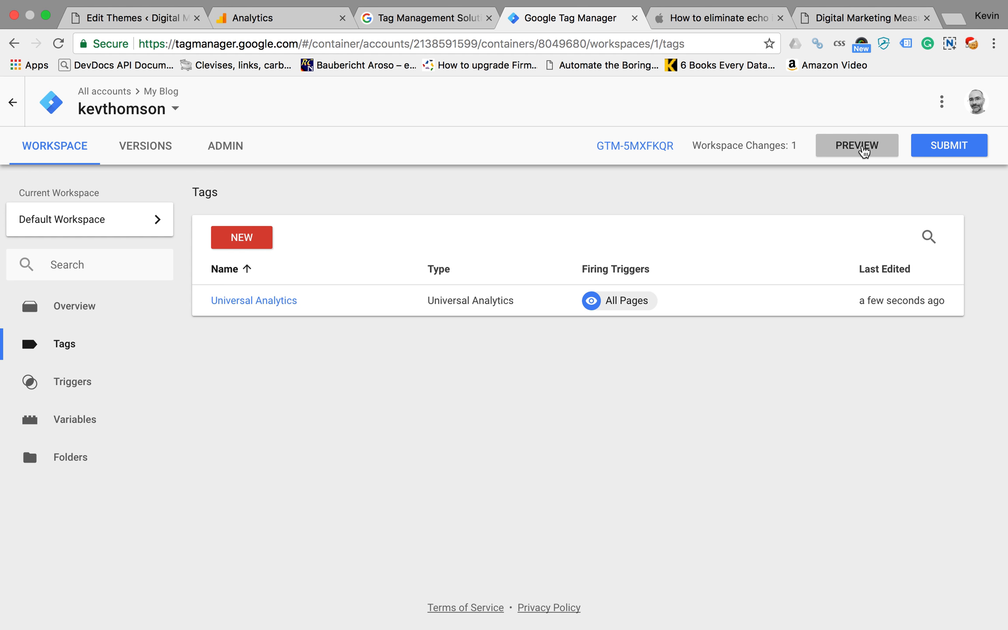
# Start previewing the Default Workspace and reload the blog's home page to check it with the Tag Manager debug pane.
pyautogui.click(837, 152)
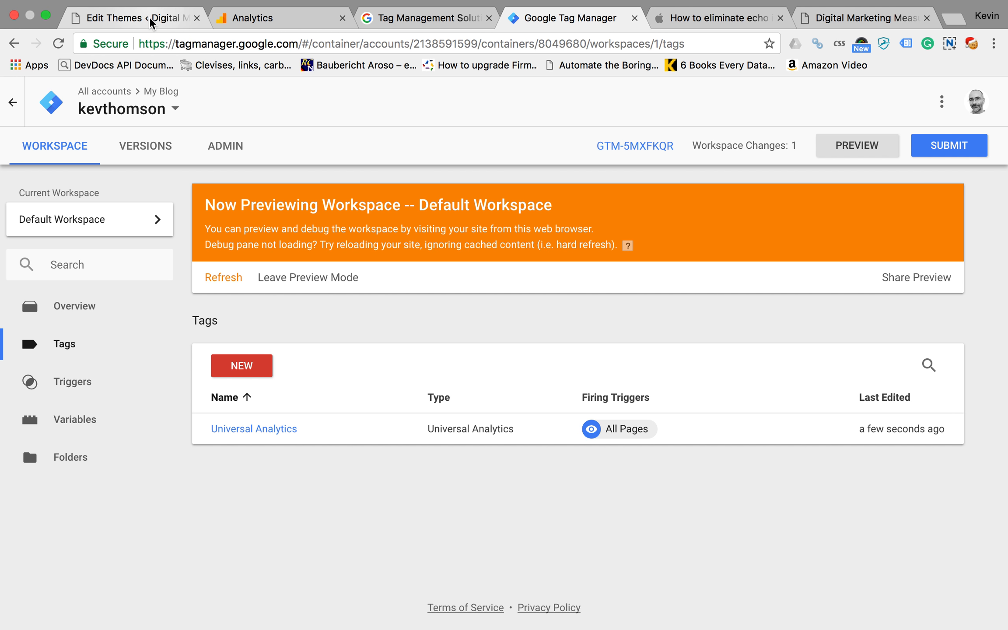
pyautogui.click(860, 22)
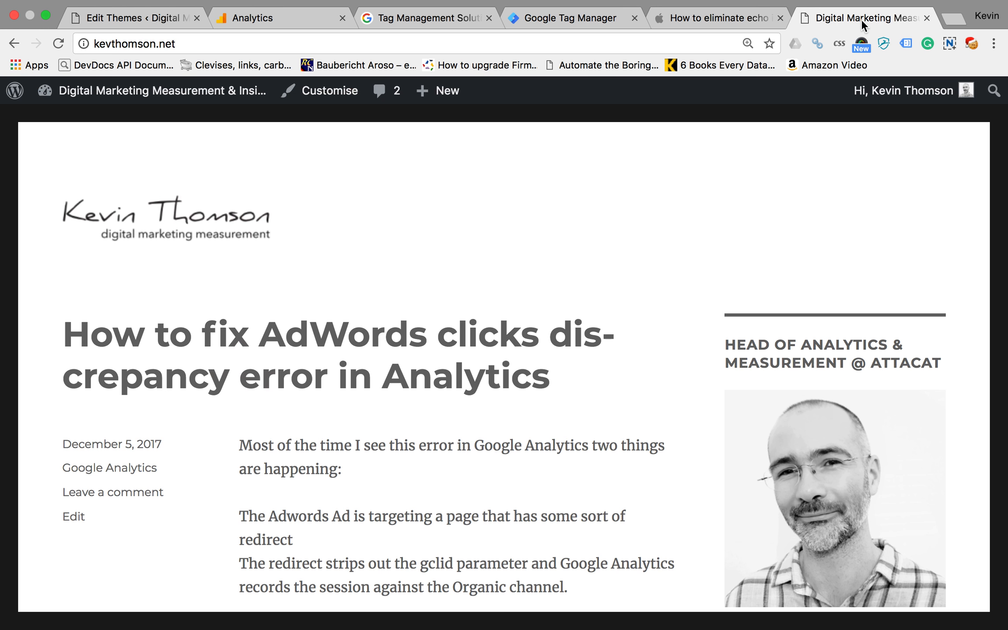
pyautogui.click(436, 45)
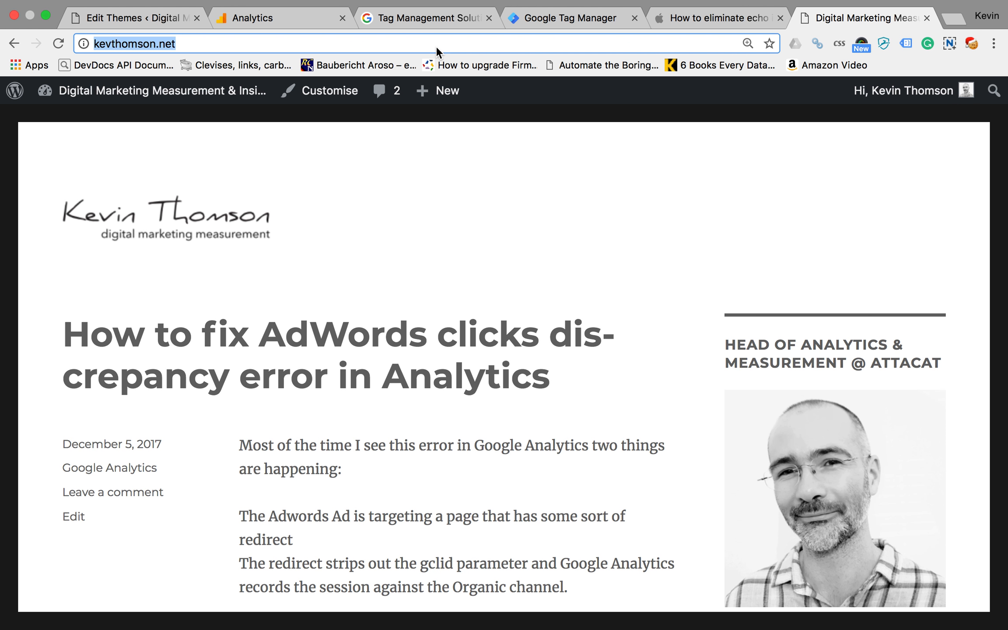
pyautogui.press('Return')
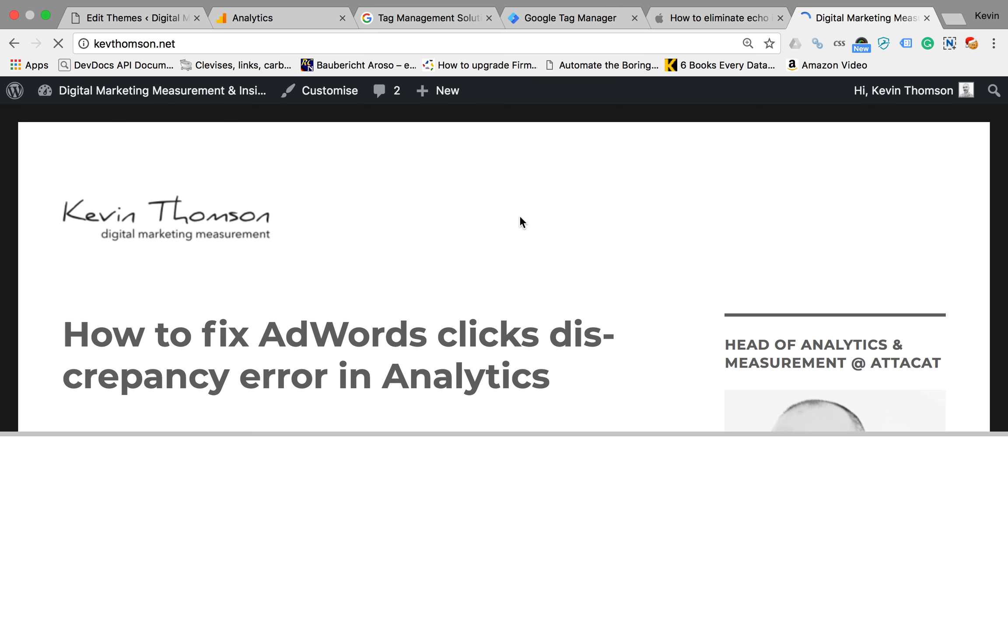
pyautogui.scroll(-3, 515, 386)
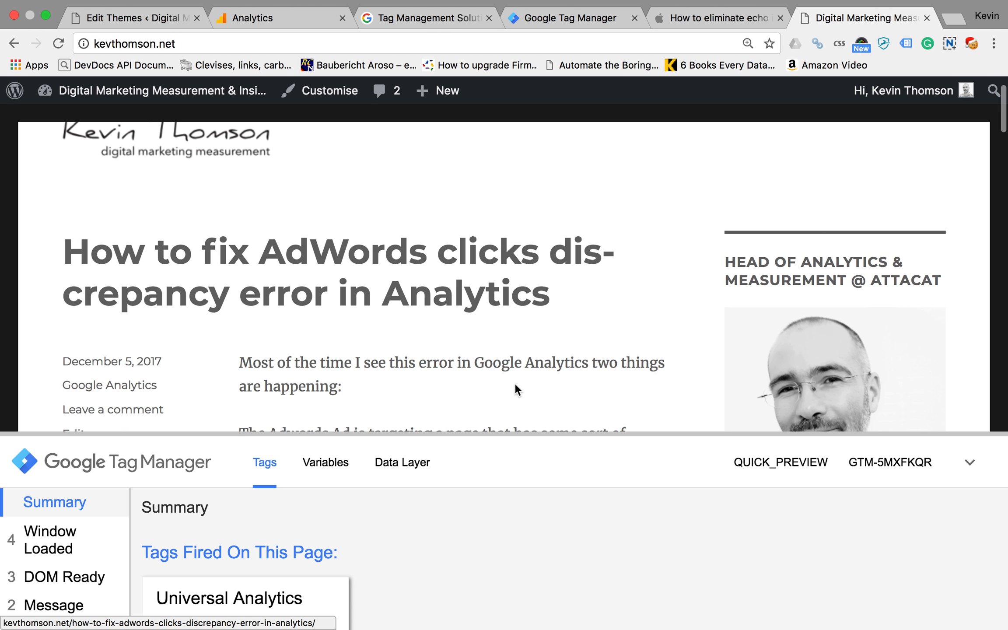
# Enlarge the Tag Manager debug pane to check which tags fired on the blog's home page.
pyautogui.moveTo(480, 433); pyautogui.dragTo(483, 362)
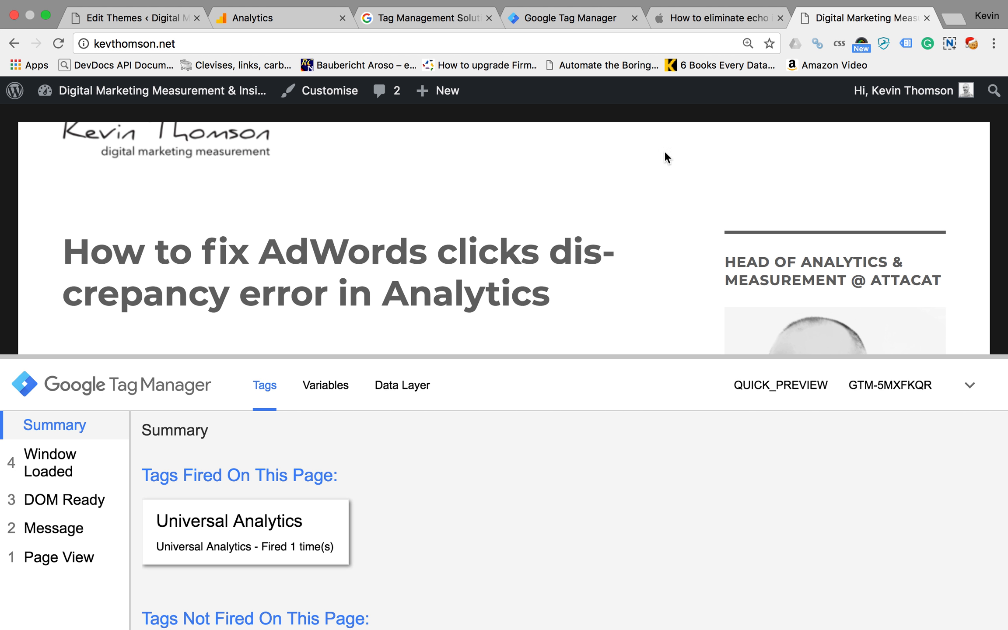
# Return to Google Tag Manager and publish the workspace changes to the Live environment as a new version without a name or description.
pyautogui.click(573, 17)
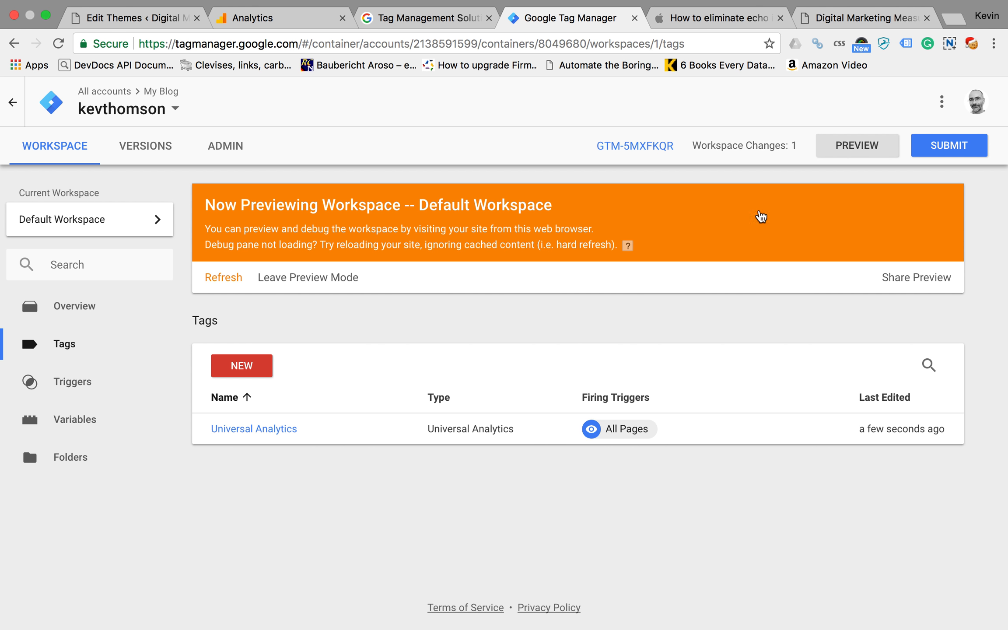
pyautogui.click(945, 148)
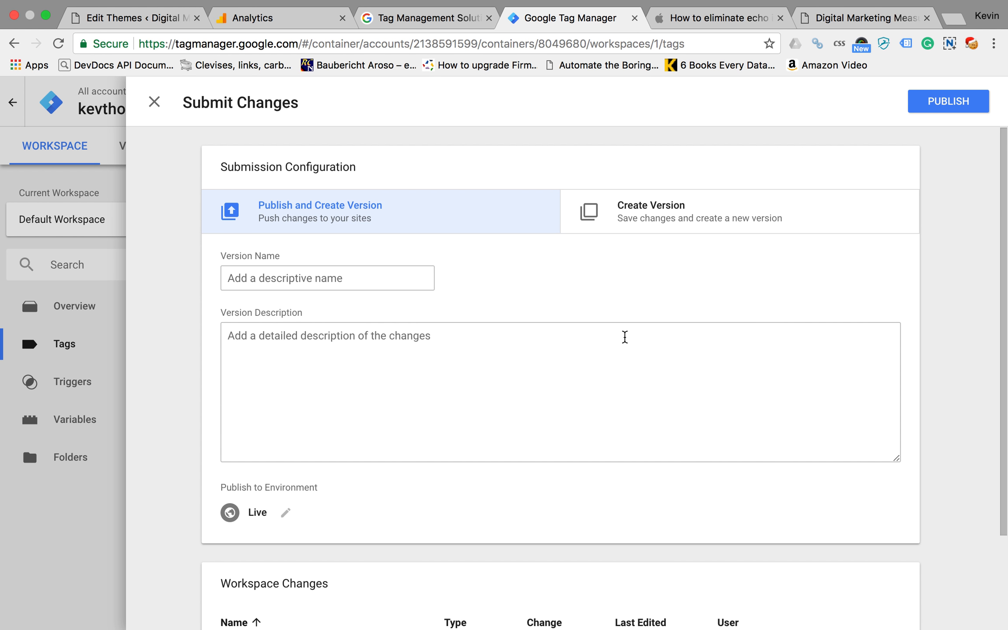
pyautogui.scroll(-3, 624, 336)
pyautogui.scroll(3, 625, 337)
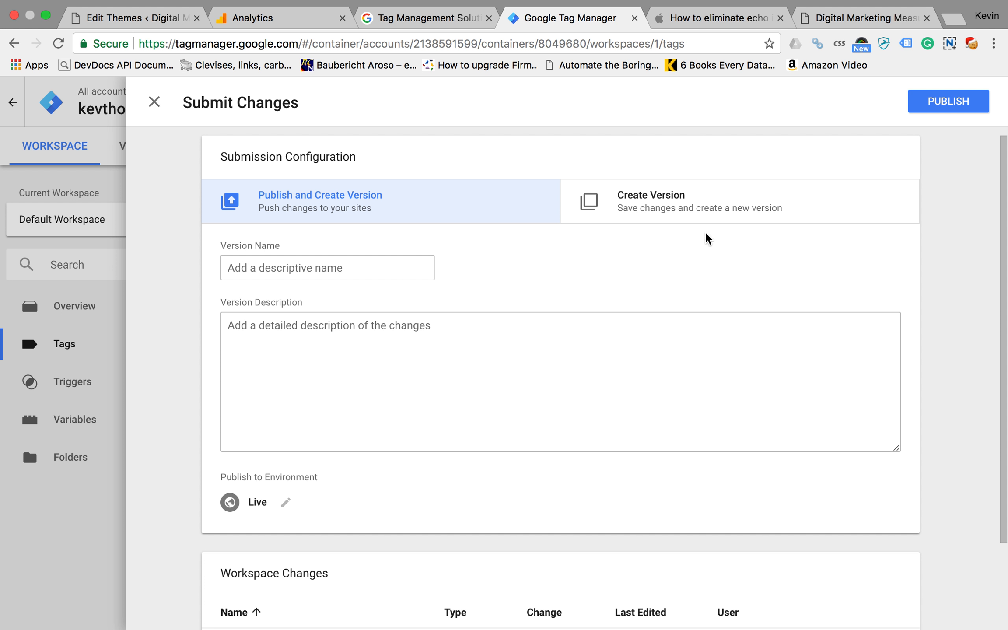
pyautogui.click(945, 110)
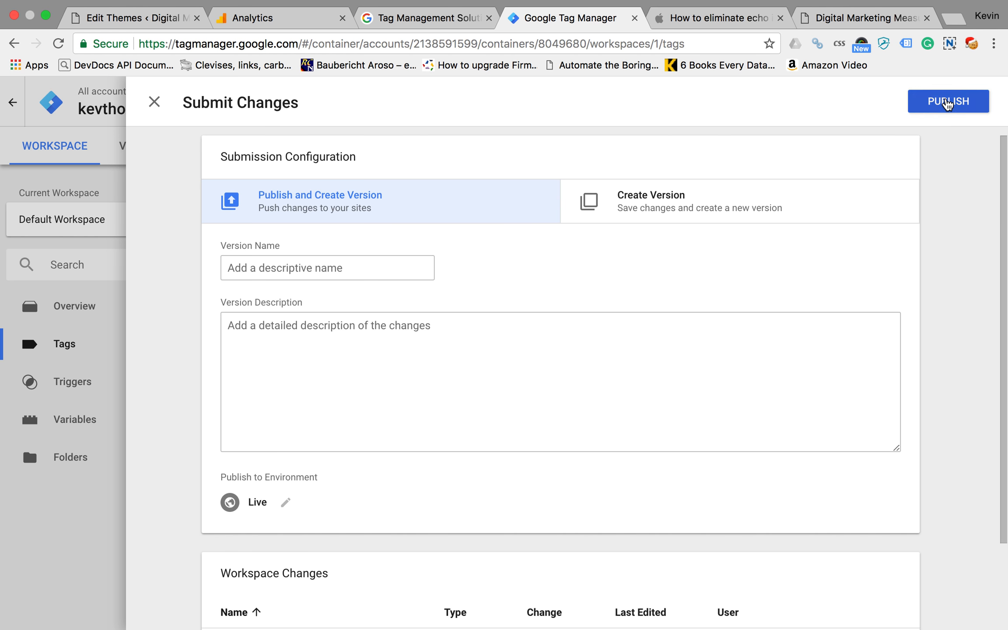
pyautogui.click(320, 465)
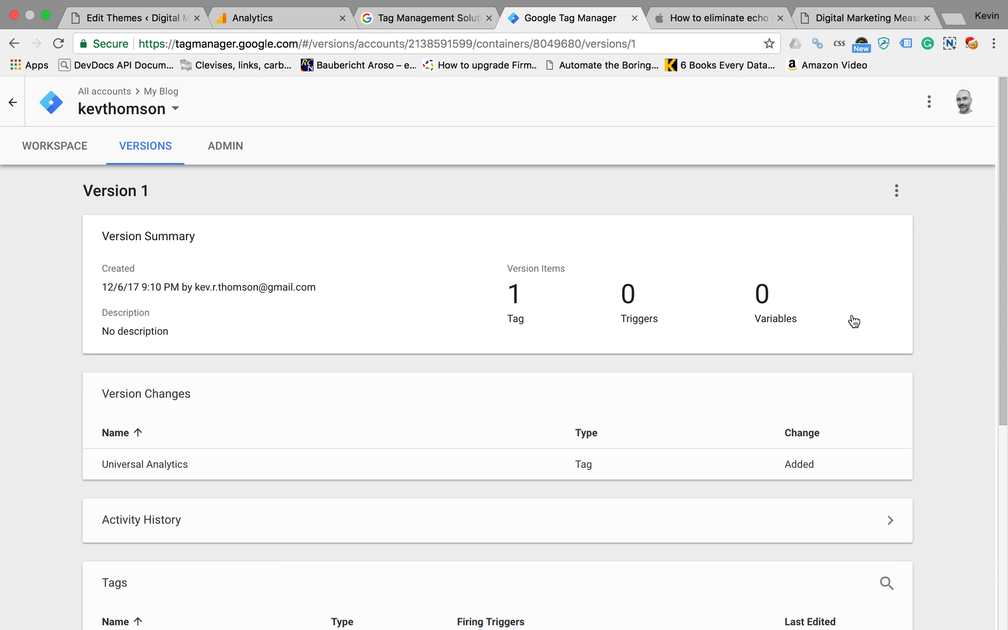
# Review the published version's summary, then reopen the web container of the My Blog account on its workspace overview.
pyautogui.scroll(-1, 470, 381)
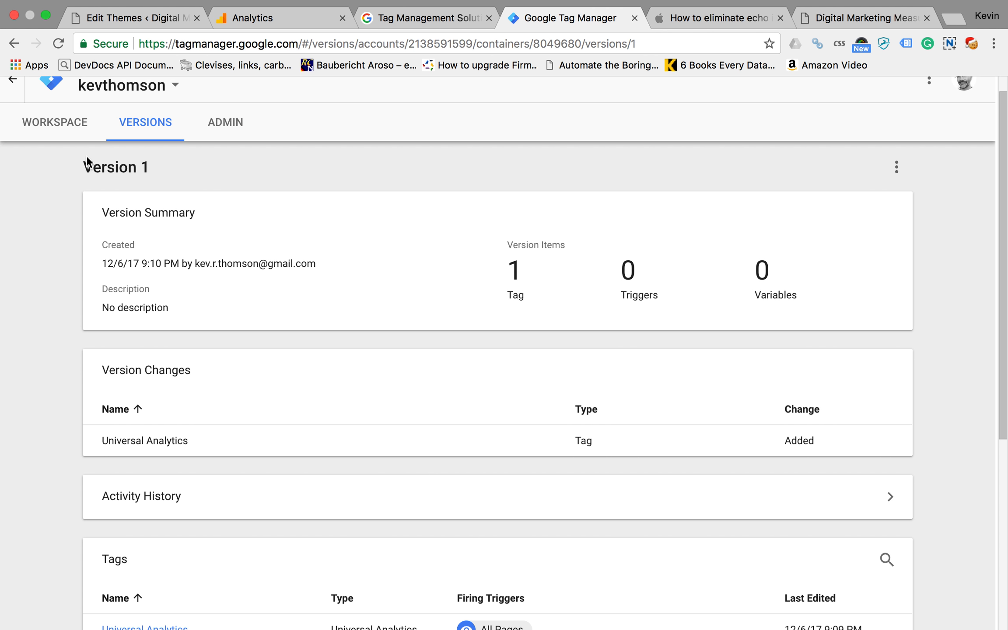
pyautogui.scroll(1, 87, 162)
pyautogui.click(13, 103)
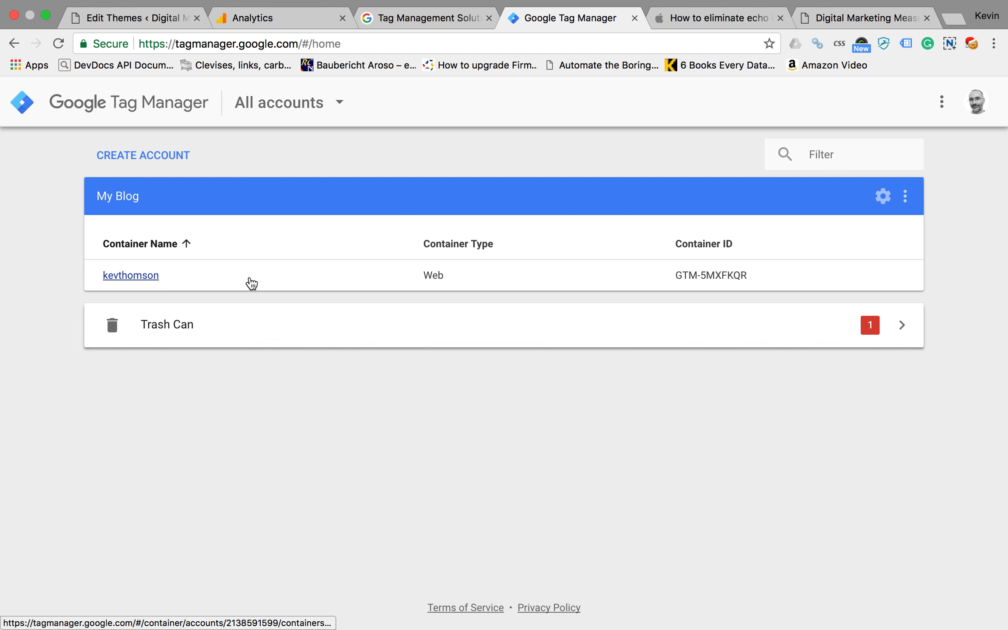
pyautogui.click(131, 276)
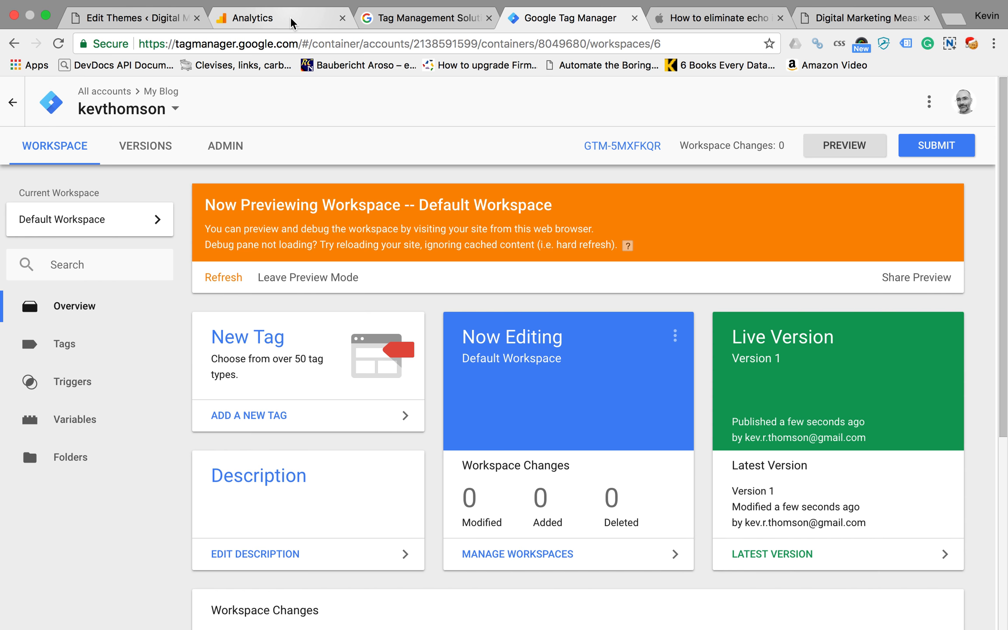
# Switch to the blog, open the post "How to track Intercom in Google Analytics", and check its fired tags in the resized debug pane.
pyautogui.click(848, 19)
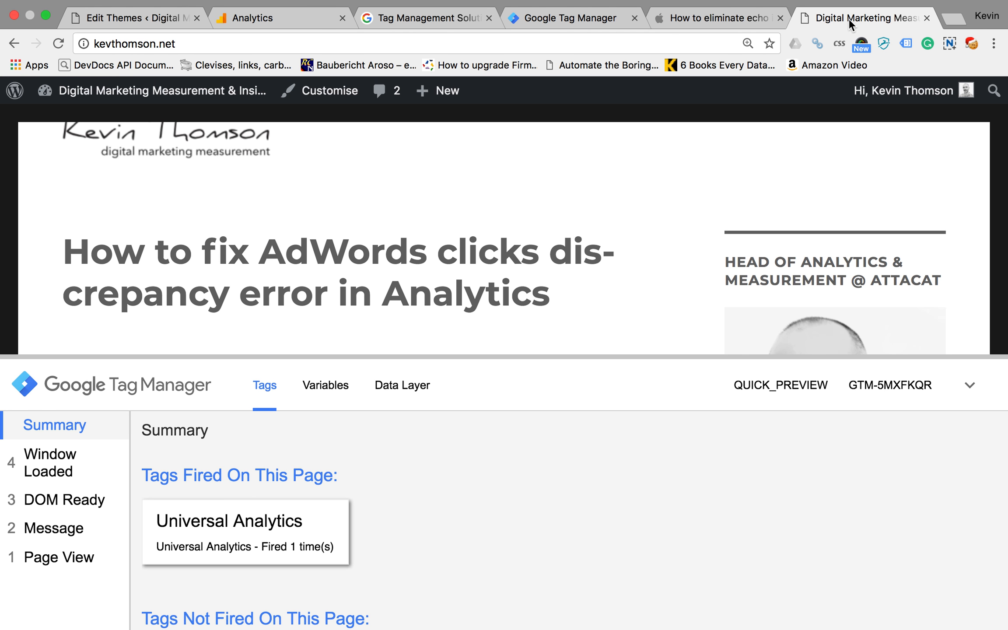
pyautogui.scroll(-5, 633, 213)
pyautogui.scroll(9, 633, 213)
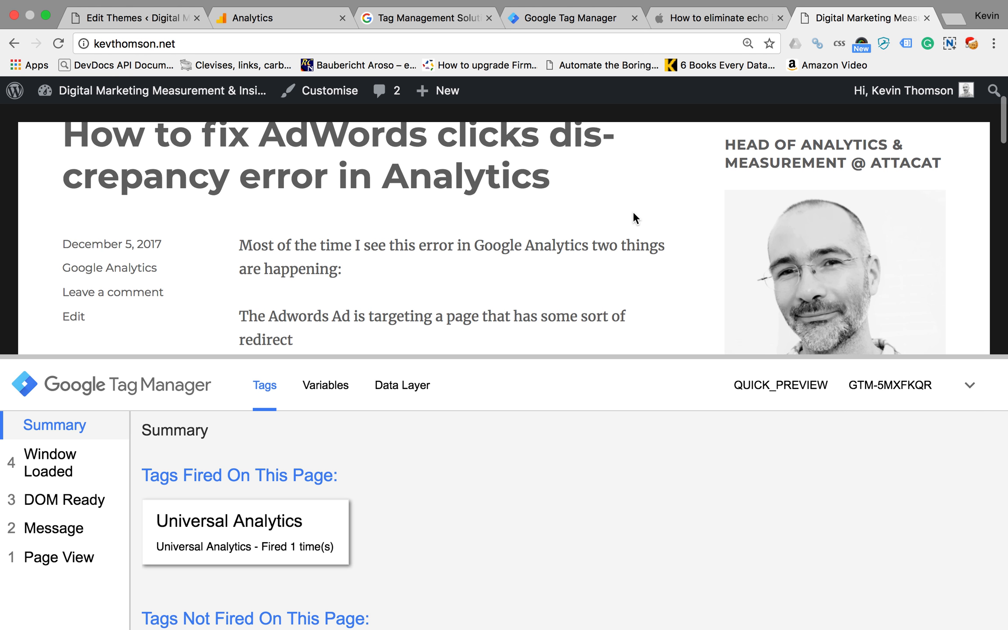
pyautogui.scroll(-15, 633, 213)
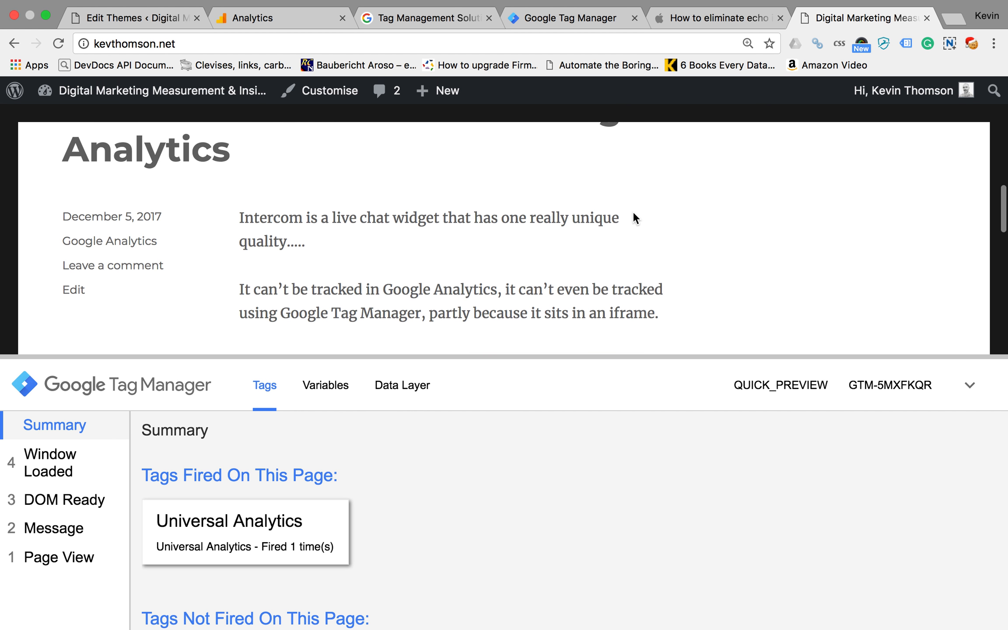
pyautogui.scroll(2, 633, 214)
pyautogui.click(475, 196)
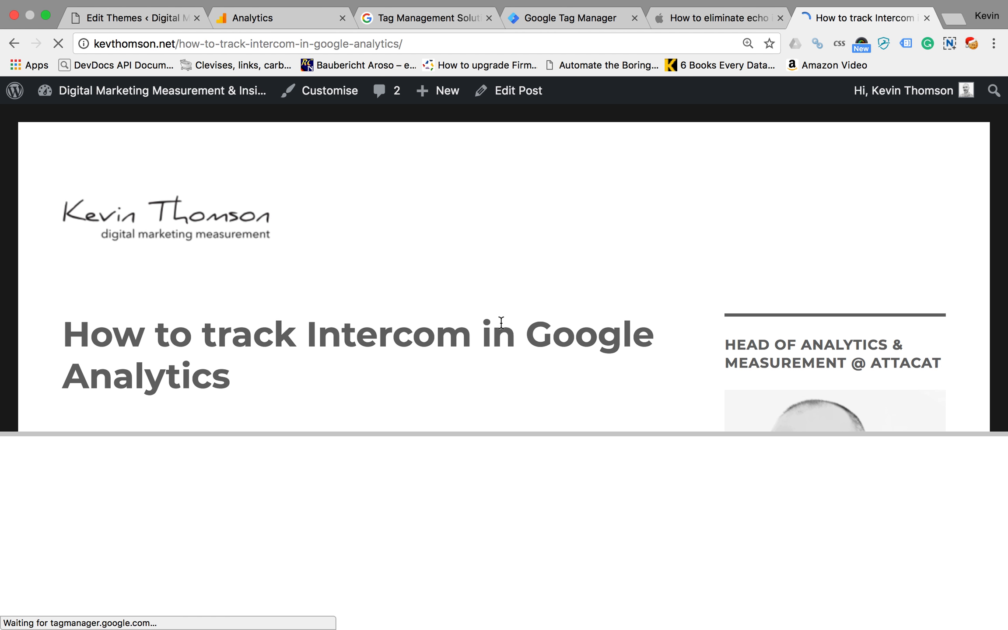
pyautogui.scroll(-3, 500, 324)
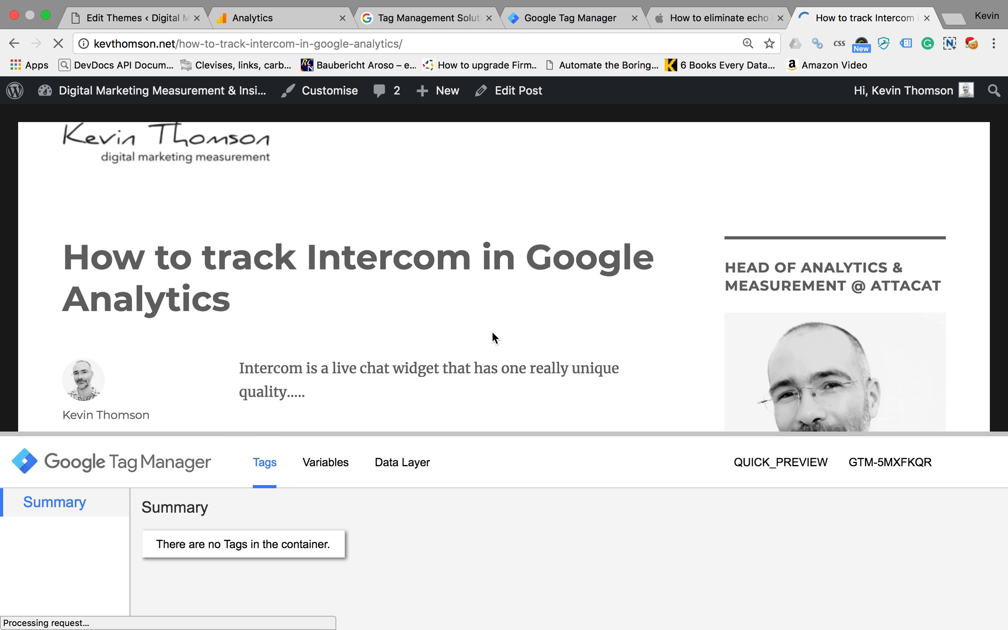
pyautogui.moveTo(491, 432); pyautogui.dragTo(491, 318)
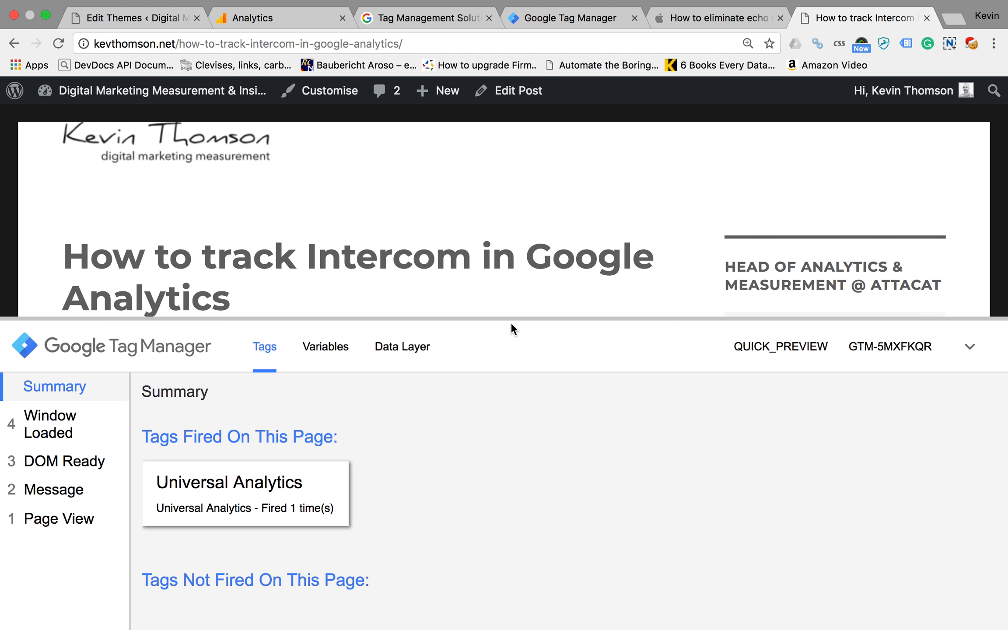
pyautogui.moveTo(510, 323); pyautogui.dragTo(510, 384)
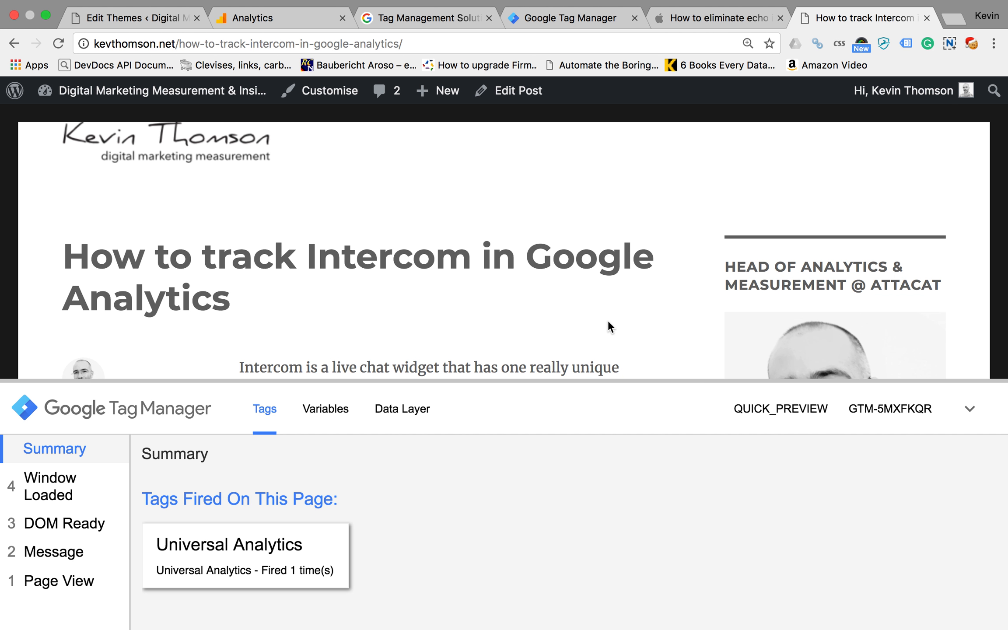
pyautogui.hotkey('ctrl', 'Up')
pyautogui.click(462, 60)
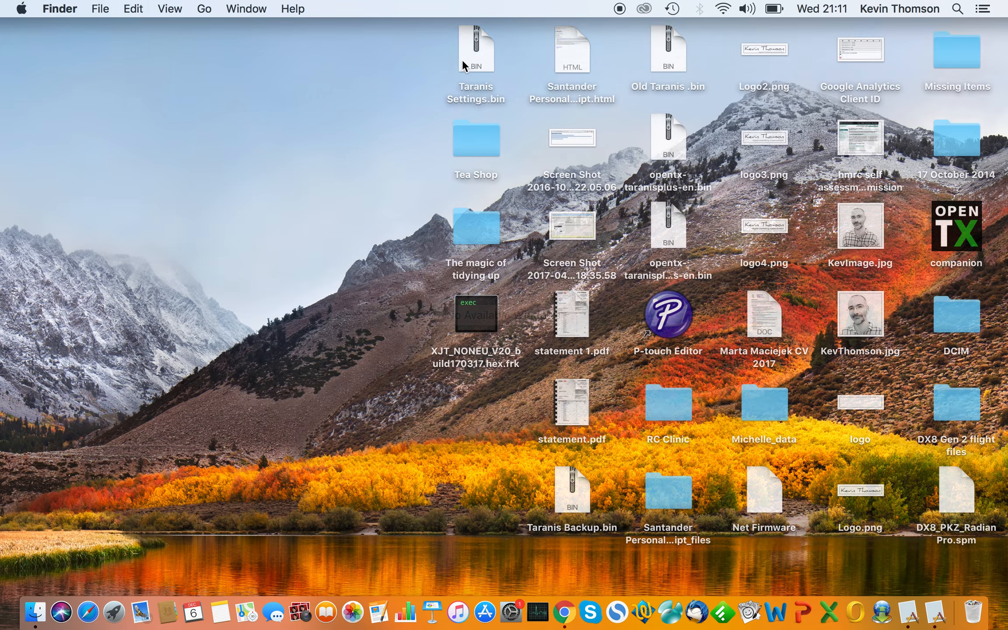